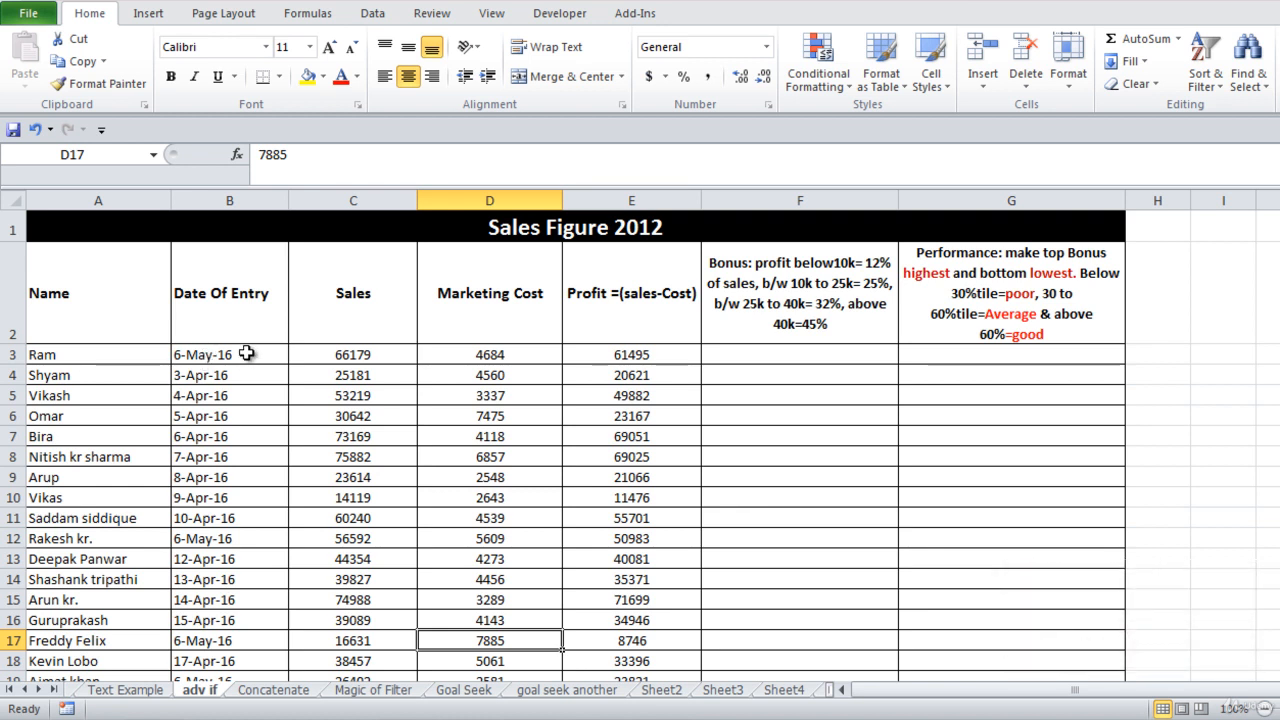
Examine the first record's sales and marketing cost and the formula that calculates its profit in E3.
{"action": "left_click", "coordinate": [343, 356]}
{"action": "left_click", "coordinate": [468, 356]}
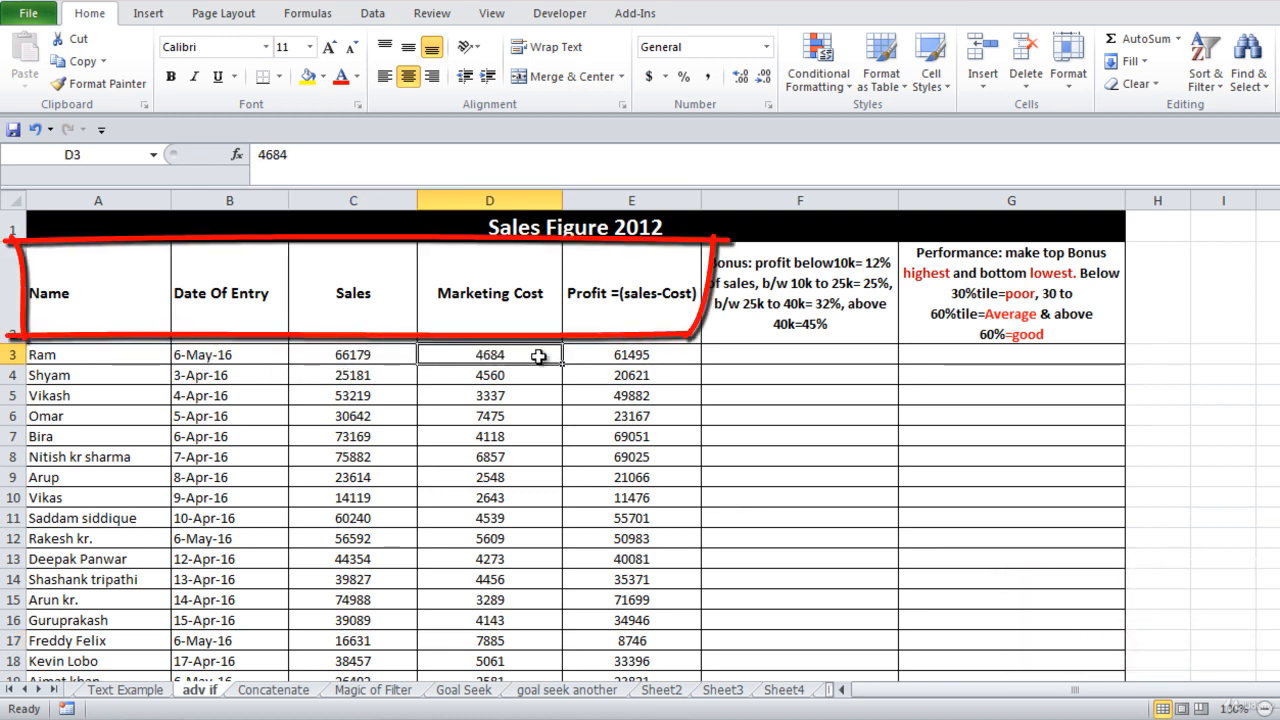
{"action": "left_click", "coordinate": [592, 362]}
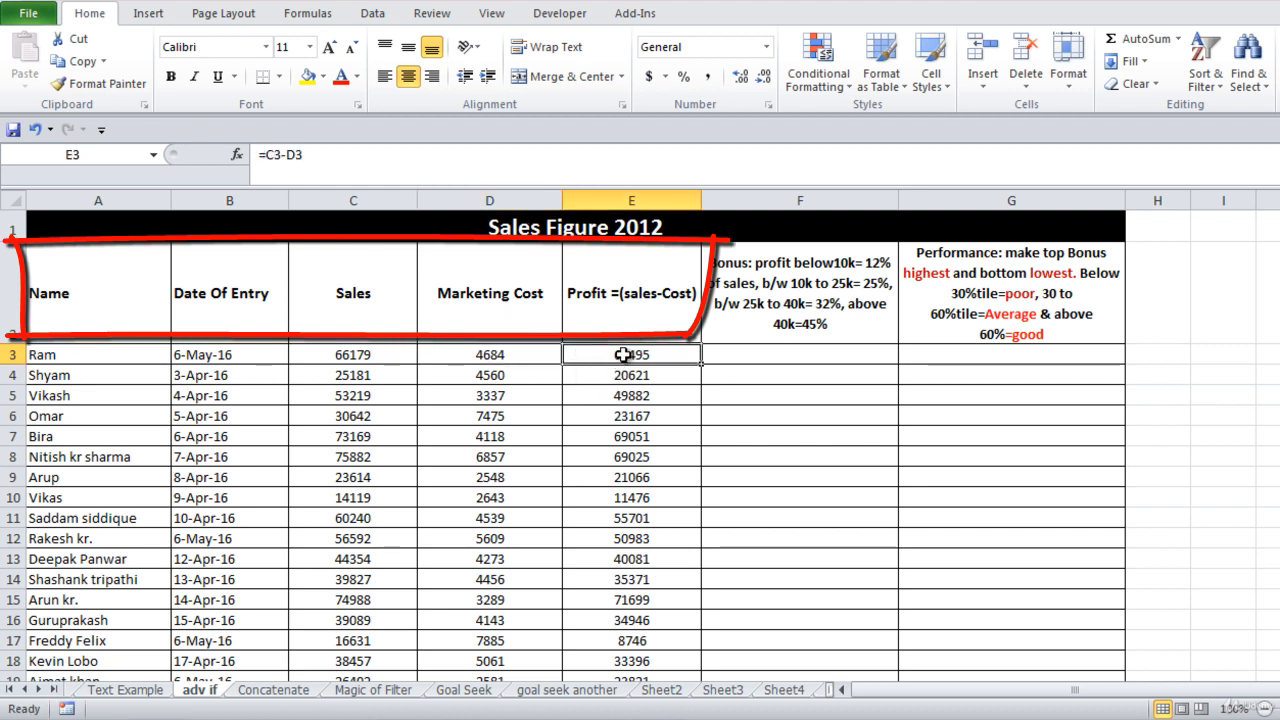
{"action": "double_click", "coordinate": [622, 357]}
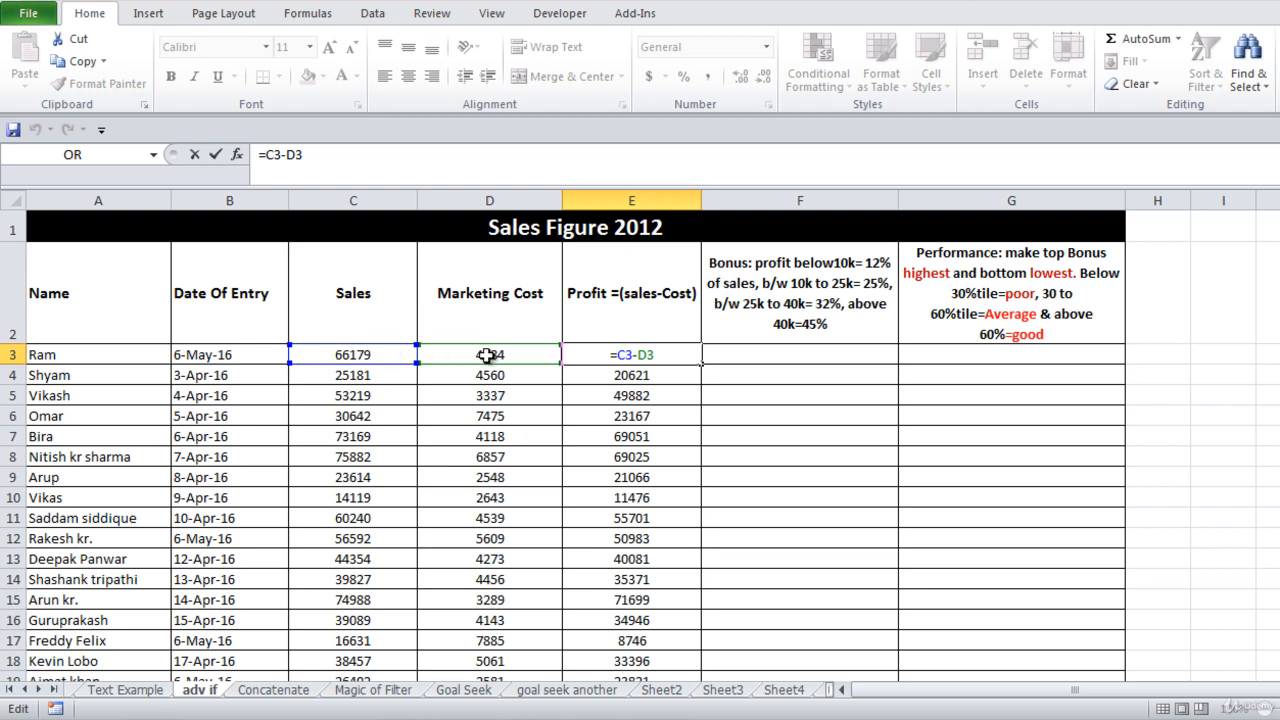
{"action": "key", "text": "Return"}
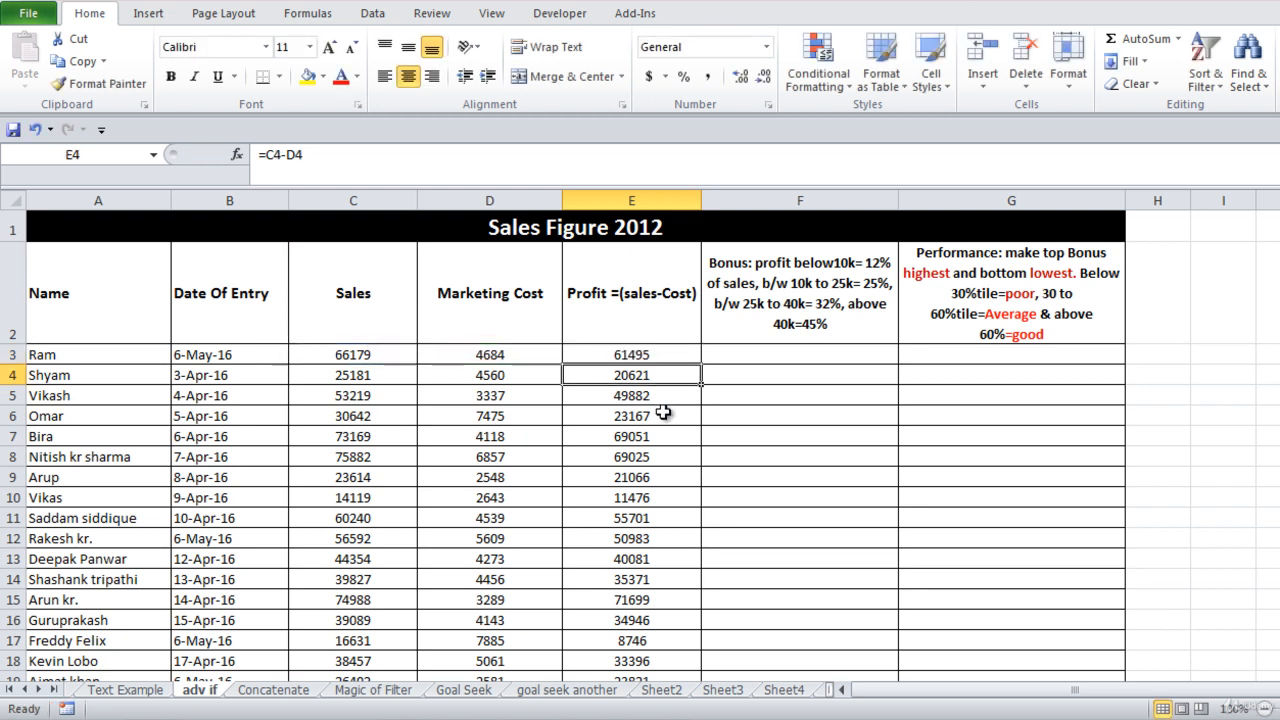
Start a Greater Than conditional formatting rule on the Sales values C3:C37 with 55000 as the threshold.
{"action": "left_click", "coordinate": [415, 382]}
{"action": "left_click", "coordinate": [387, 354]}
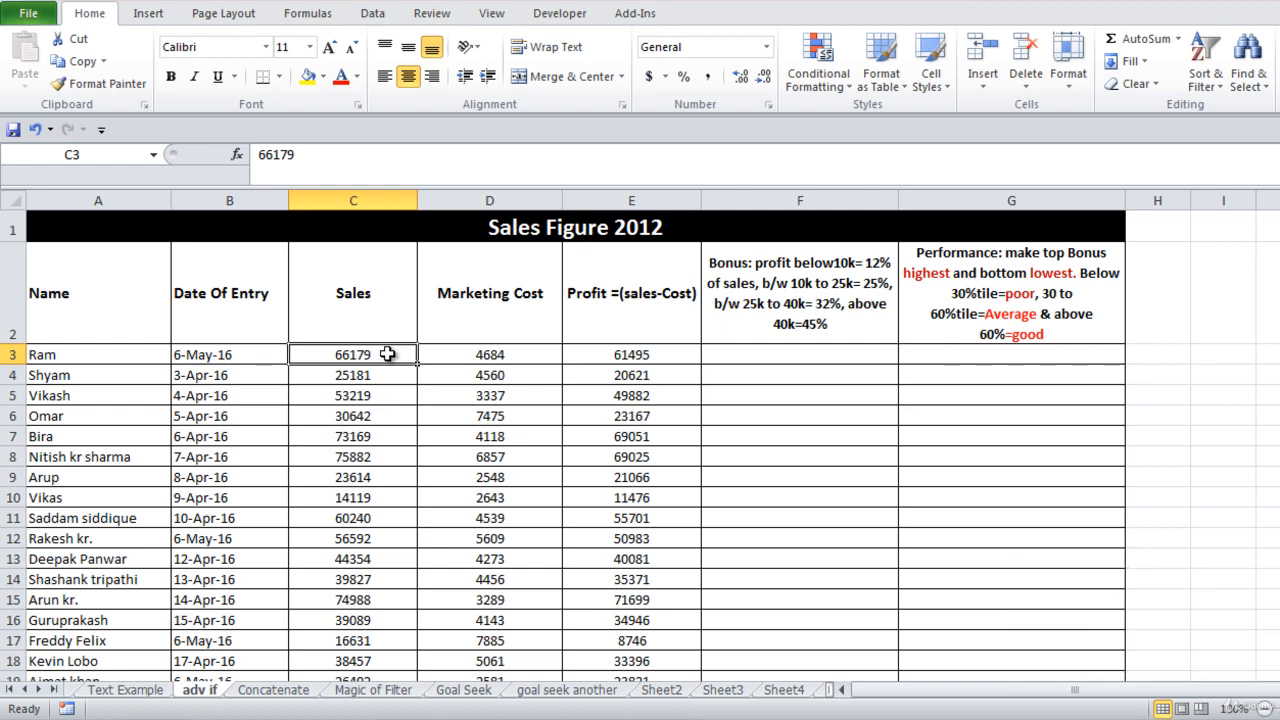
{"action": "key", "text": "ctrl+shift+Down"}
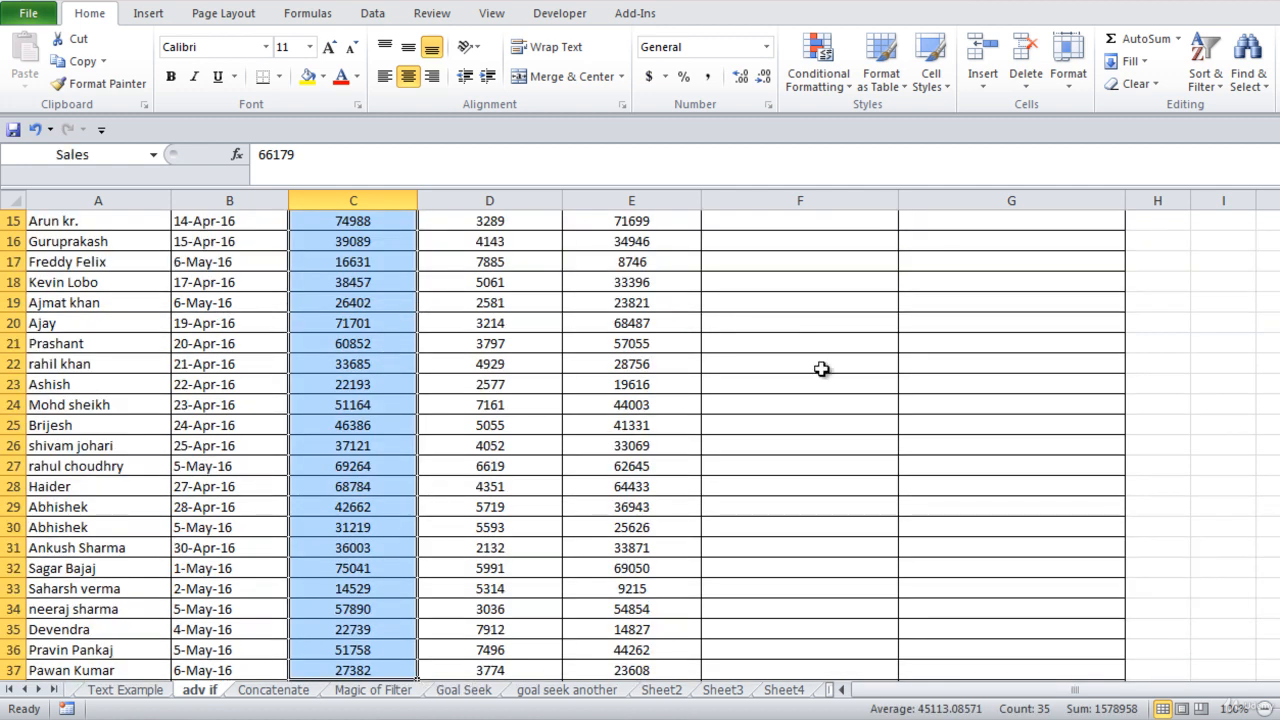
{"action": "scroll", "coordinate": [640, 445], "scroll_direction": "up", "scroll_amount": 5}
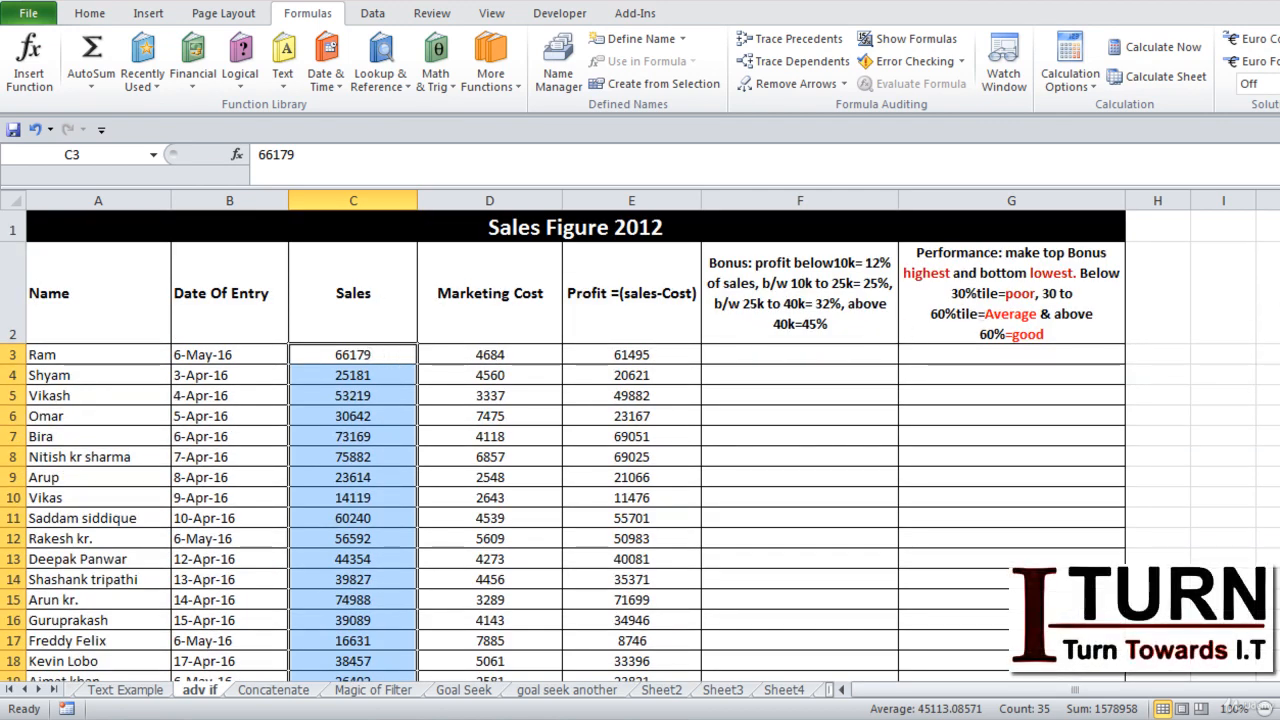
{"action": "scroll", "coordinate": [314, 608], "scroll_direction": "down", "scroll_amount": 5}
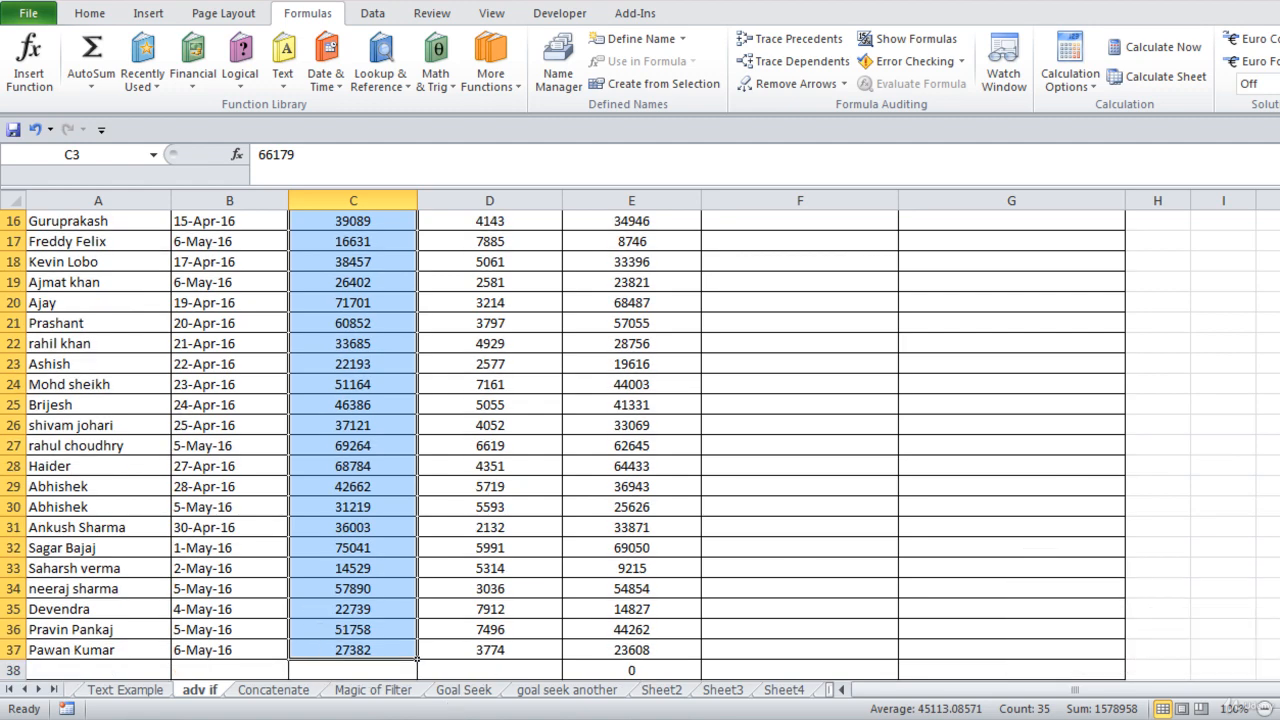
{"action": "scroll", "coordinate": [640, 445], "scroll_direction": "up", "scroll_amount": 5}
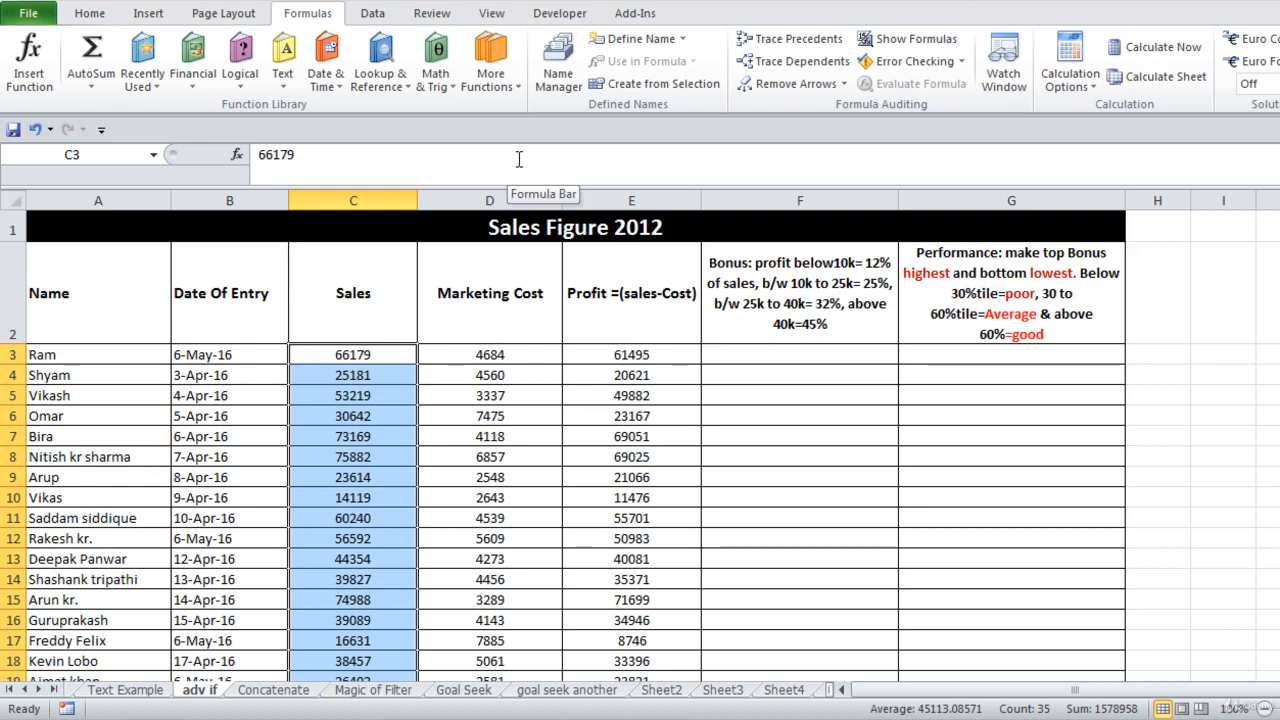
{"action": "left_click", "coordinate": [97, 15]}
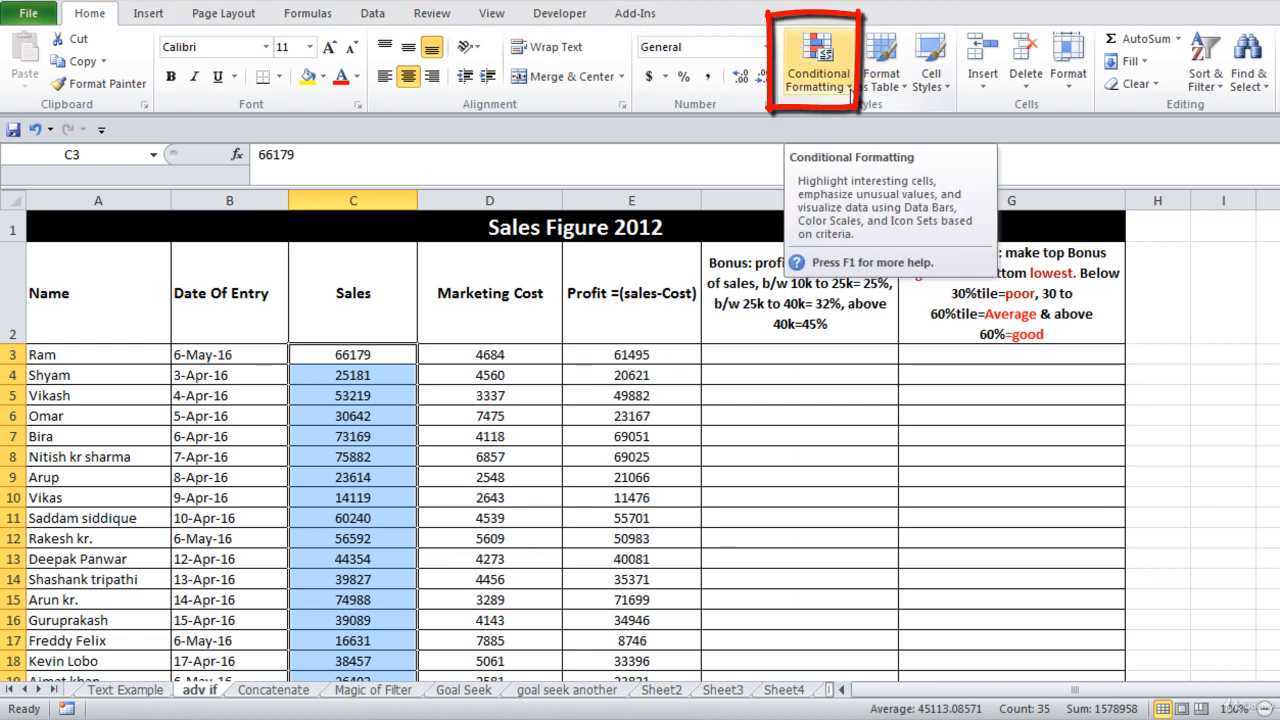
{"action": "left_click", "coordinate": [848, 88]}
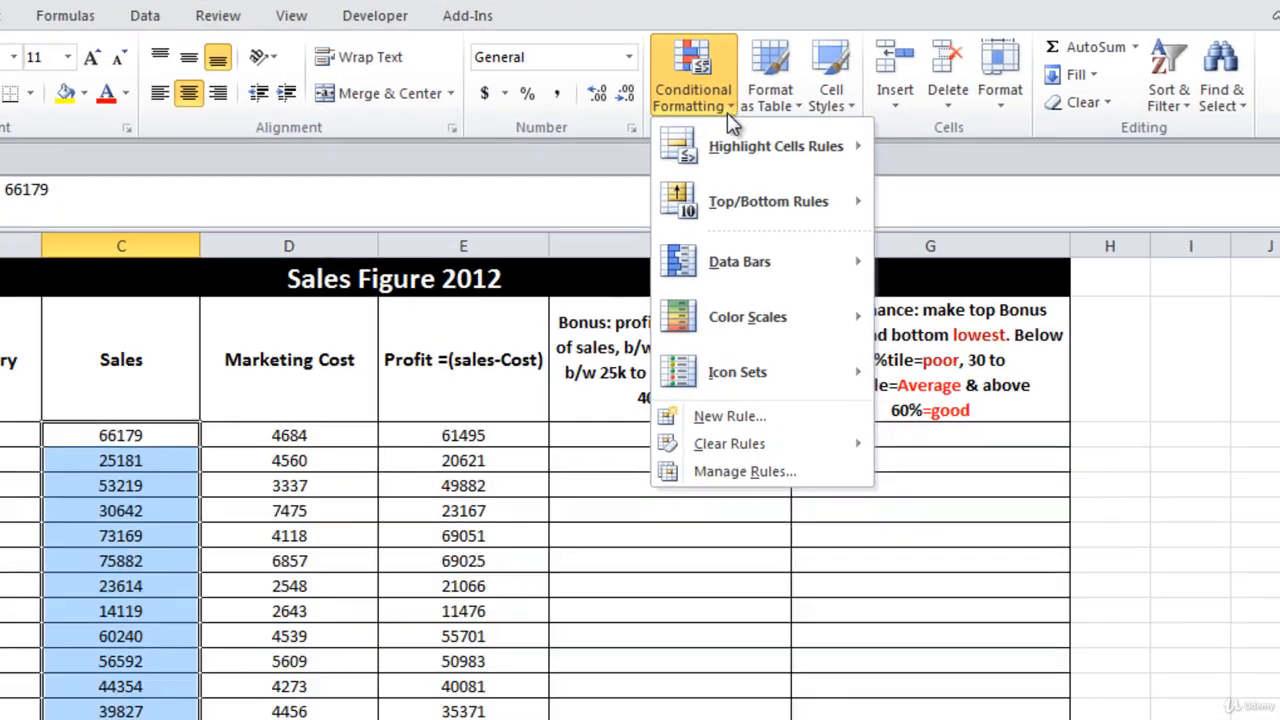
{"action": "mouse_move", "coordinate": [745, 140]}
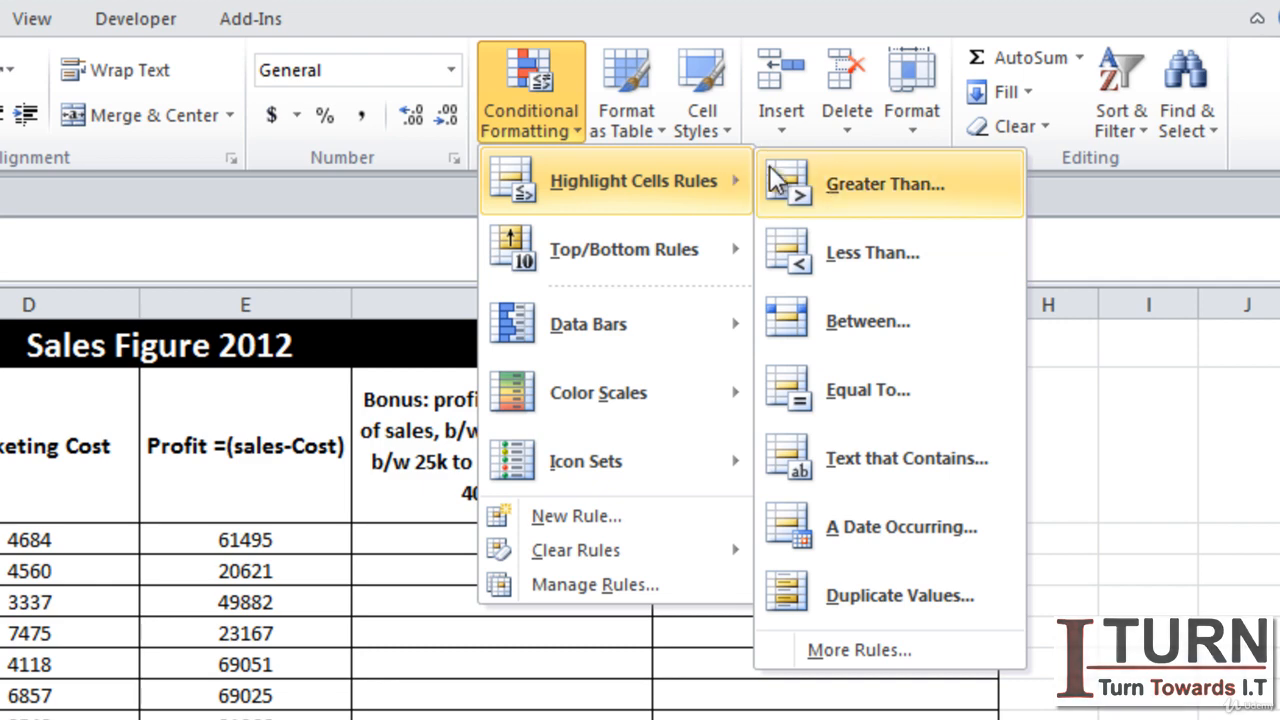
{"action": "left_click", "coordinate": [867, 183]}
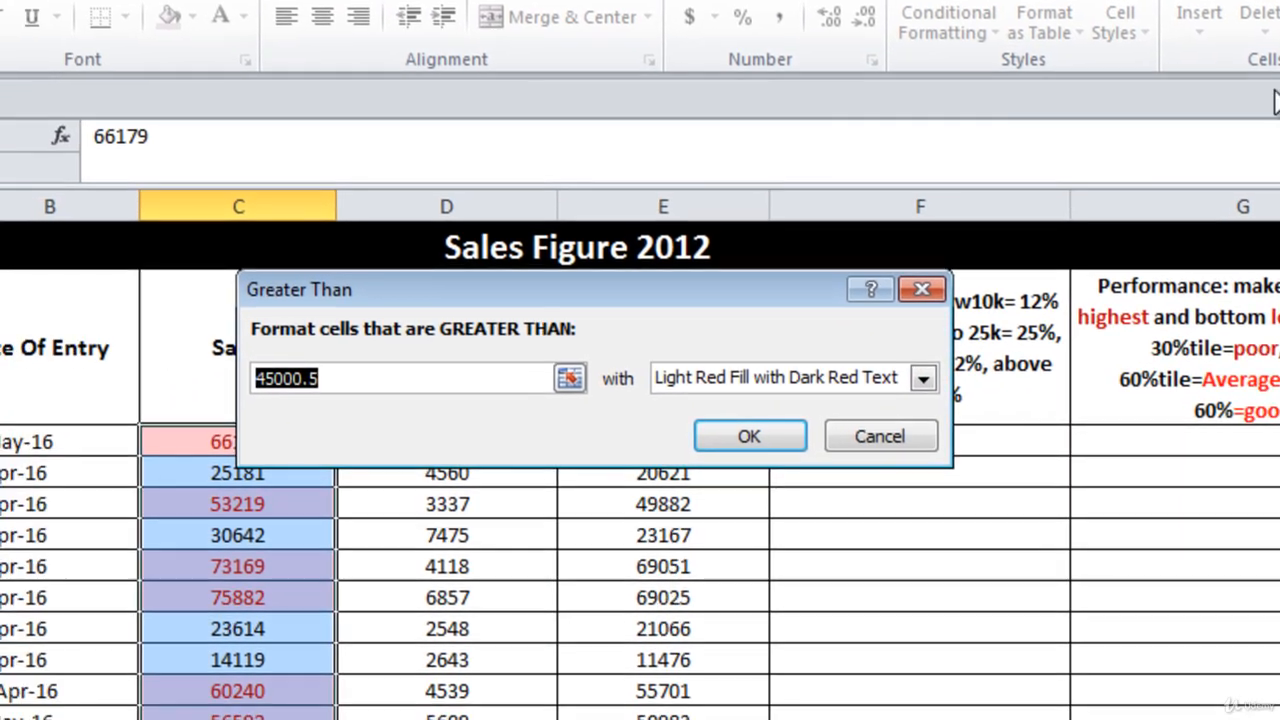
{"action": "left_click_drag", "start_coordinate": [440, 288], "coordinate": [741, 419]}
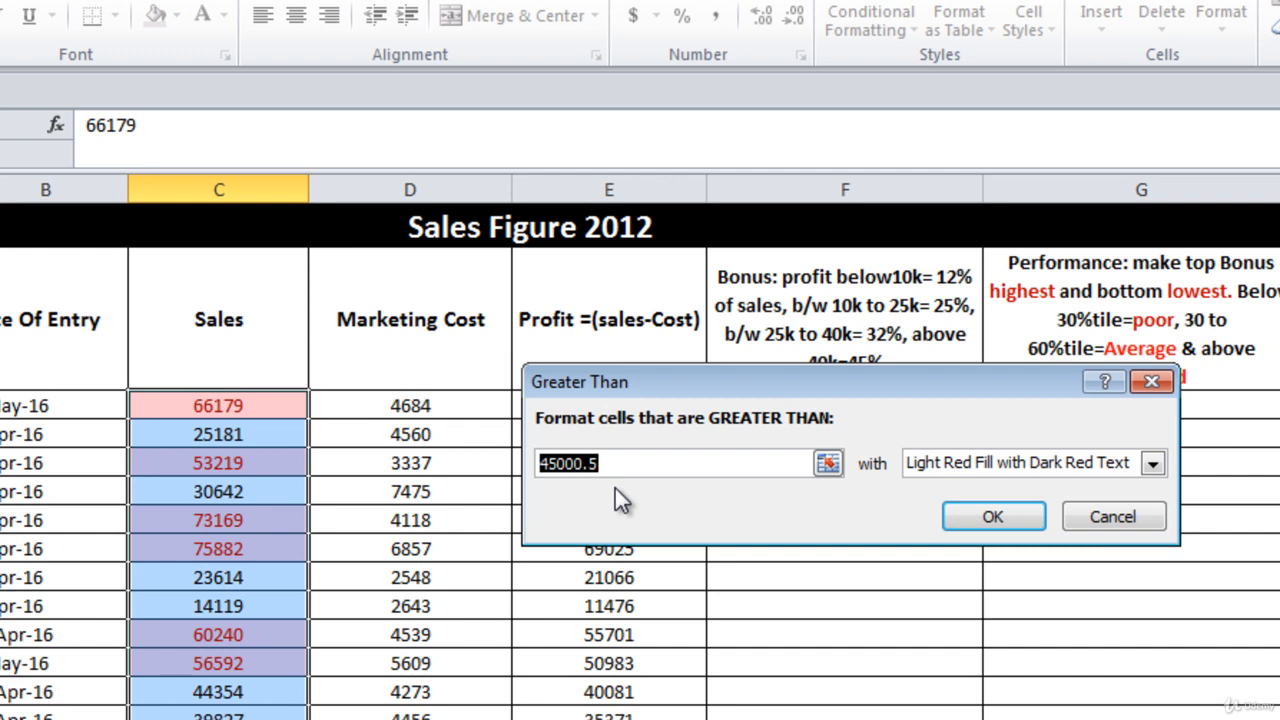
{"action": "type", "text": "55"}
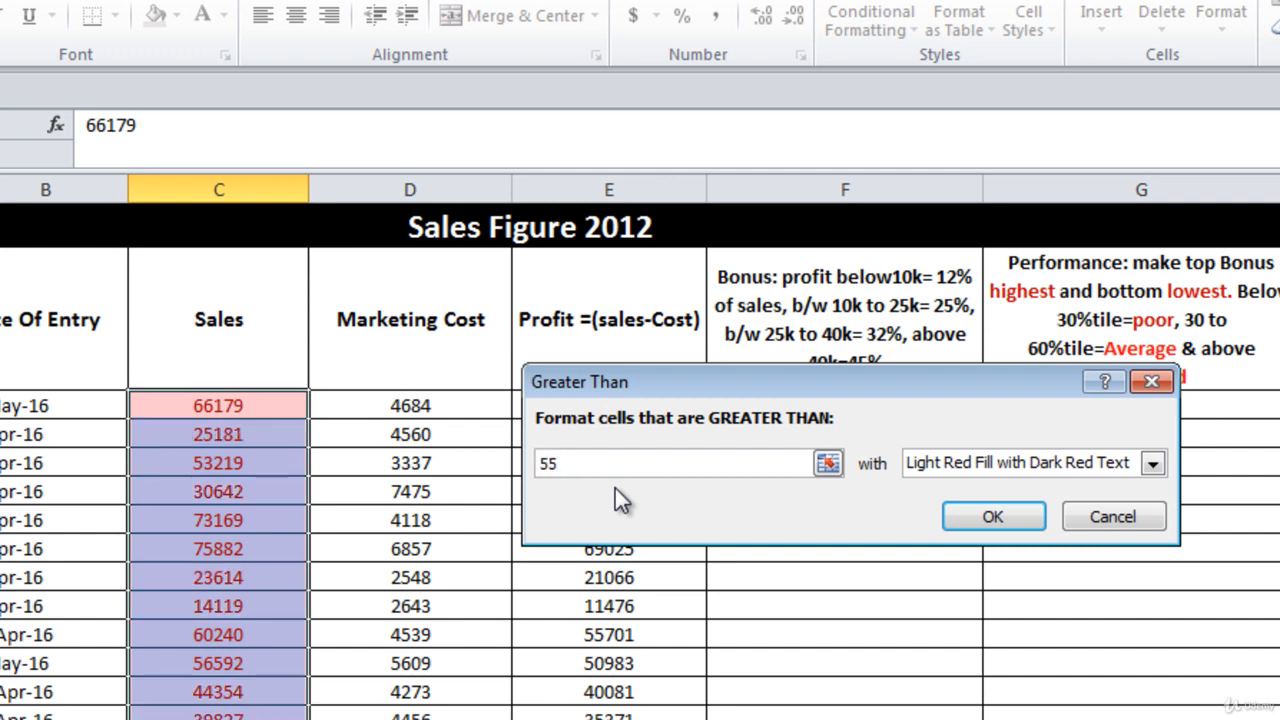
{"action": "type", "text": "000"}
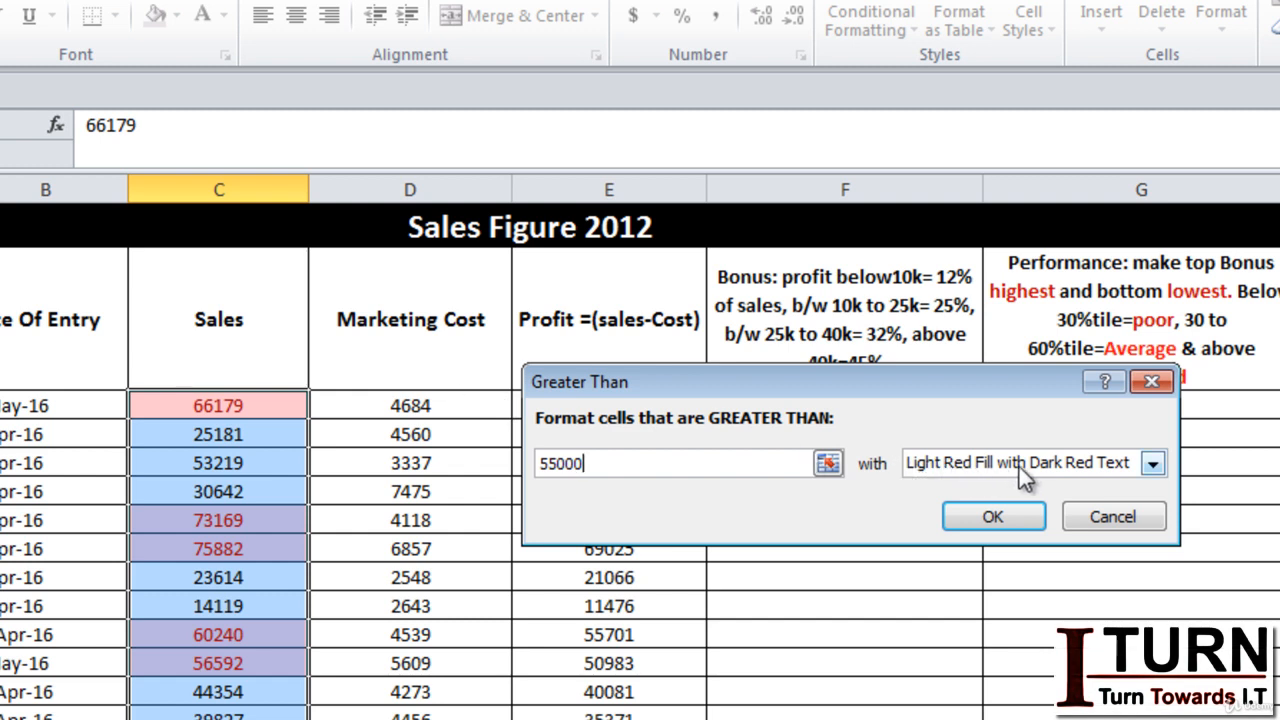
Try the Yellow Fill with Dark Yellow Text and Green Fill with Dark Green Text presets on the Greater Than rule.
{"action": "left_click", "coordinate": [1103, 468]}
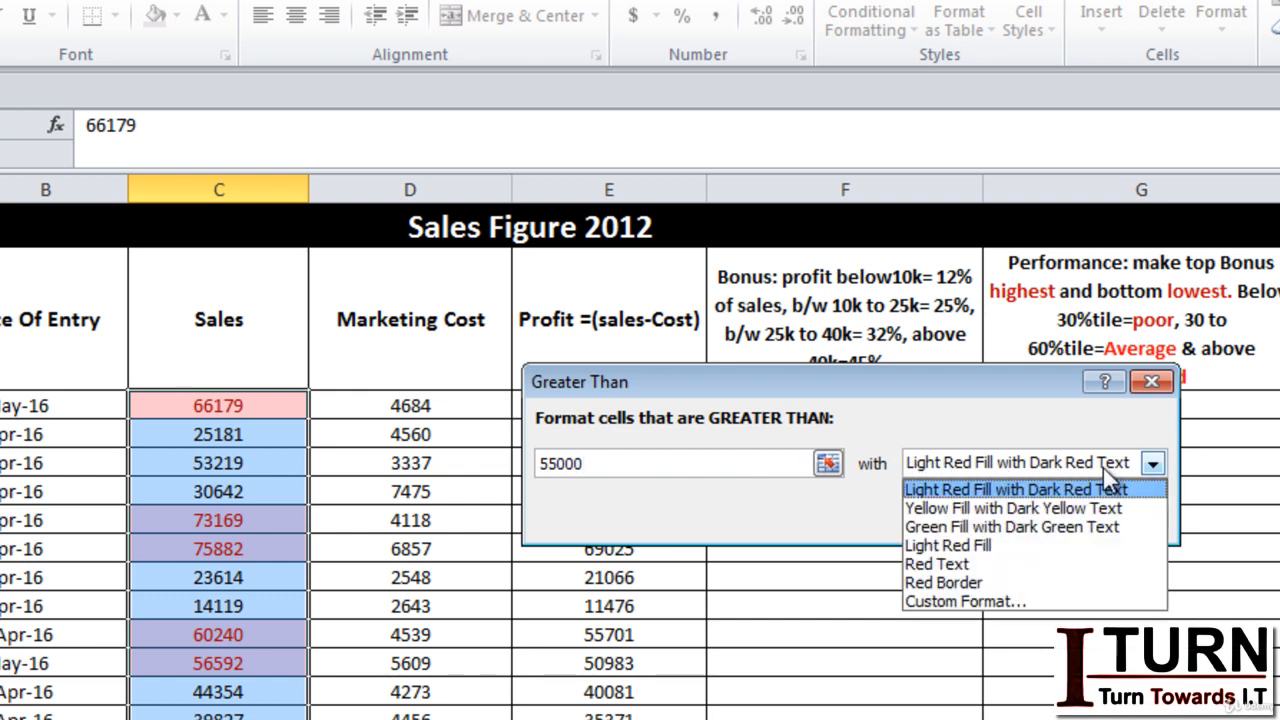
{"action": "left_click", "coordinate": [963, 510]}
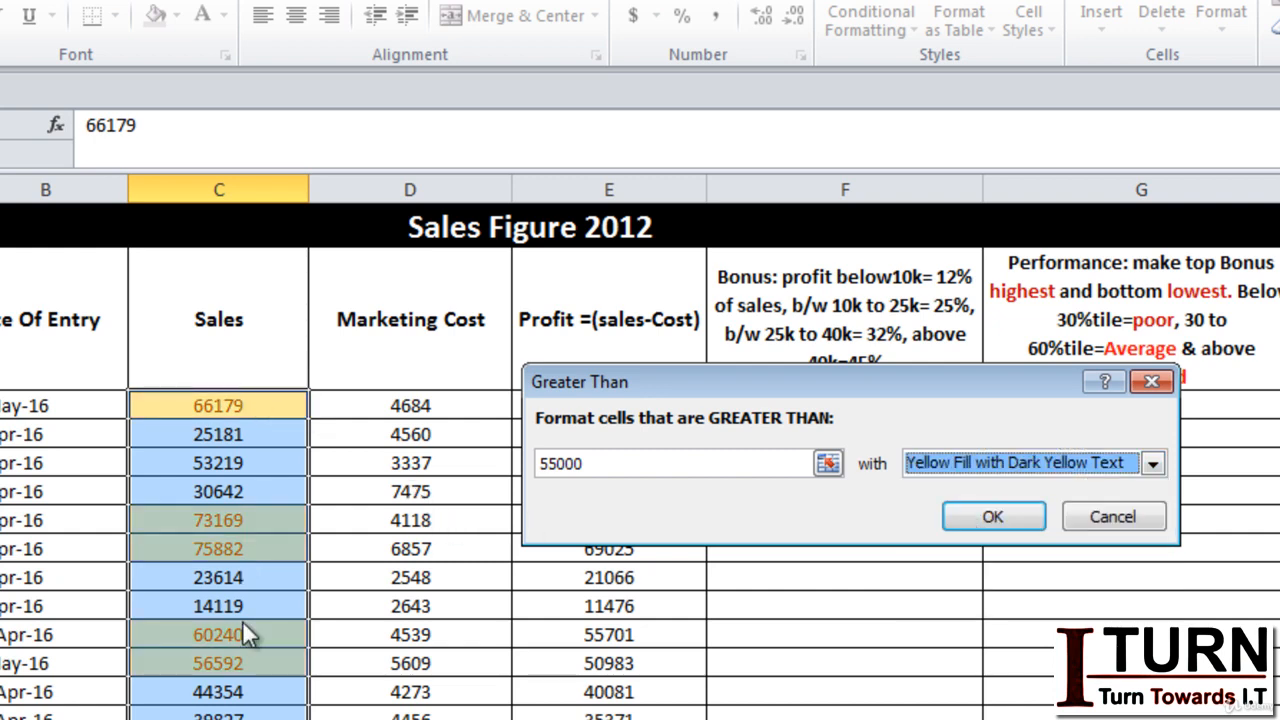
{"action": "left_click", "coordinate": [940, 466]}
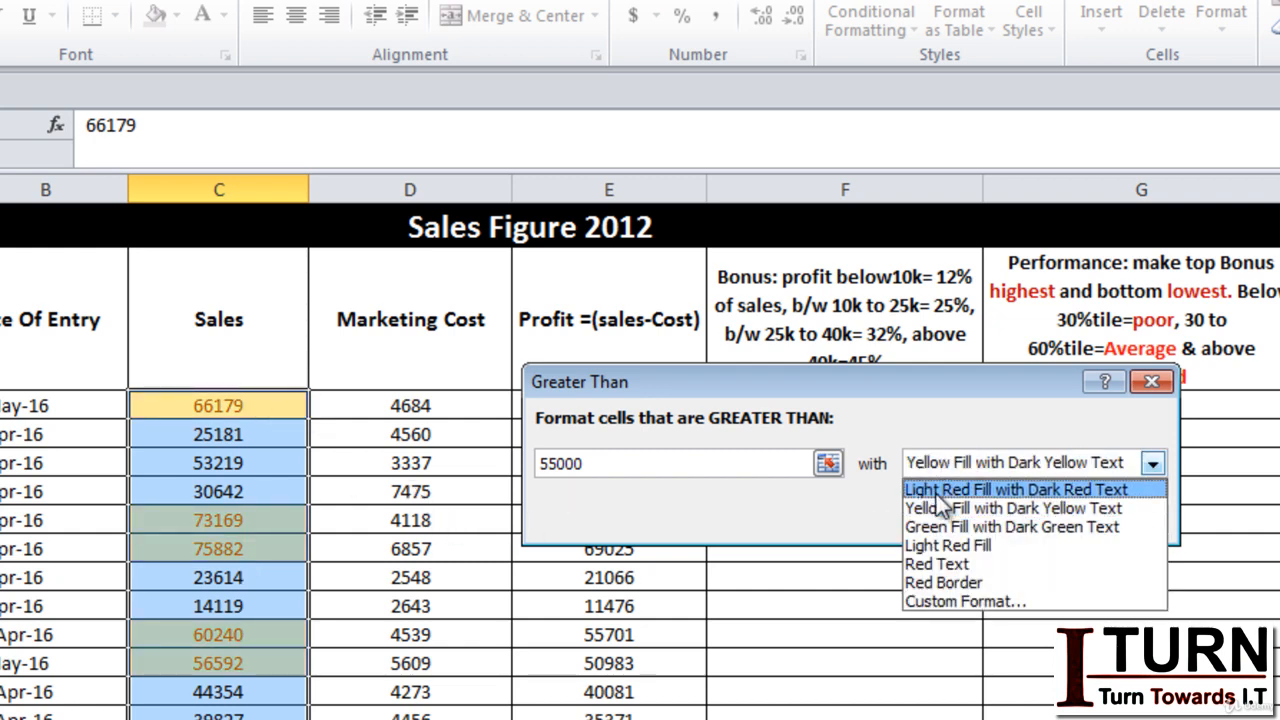
{"action": "left_click", "coordinate": [946, 527]}
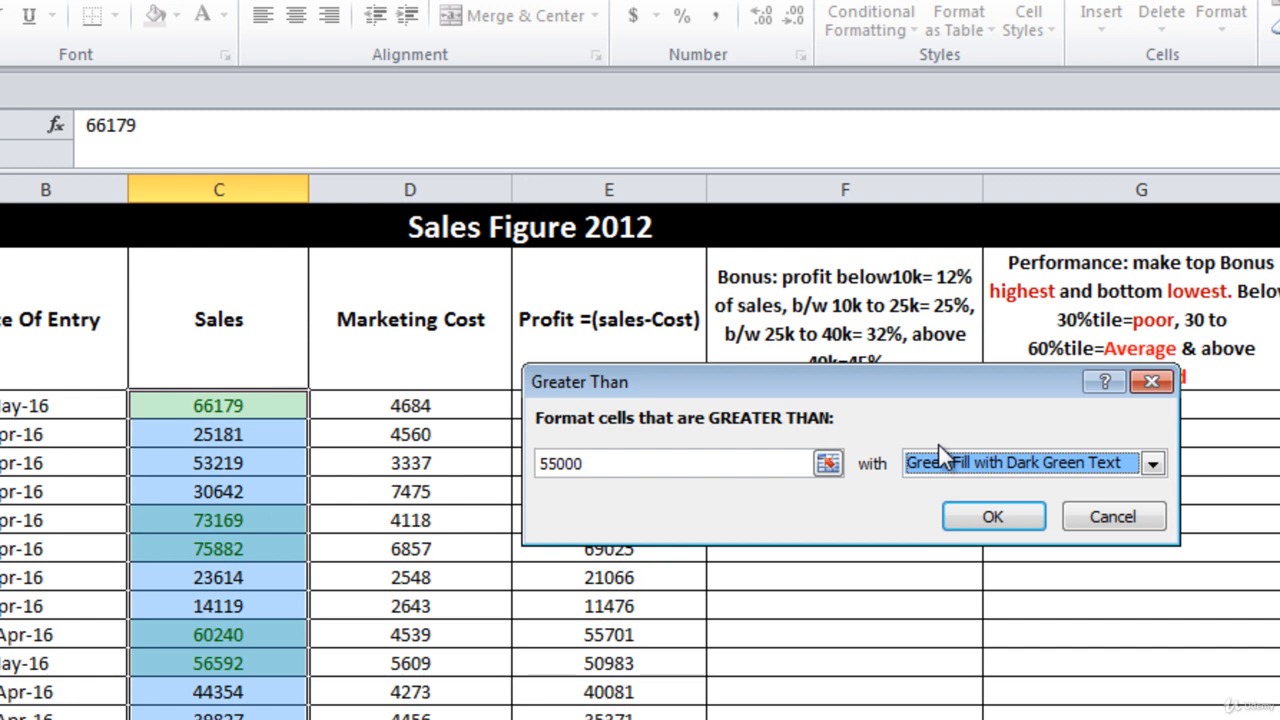
Give the Greater Than rule a custom format with a dark blue theme font color and Bold font style.
{"action": "left_click", "coordinate": [953, 465]}
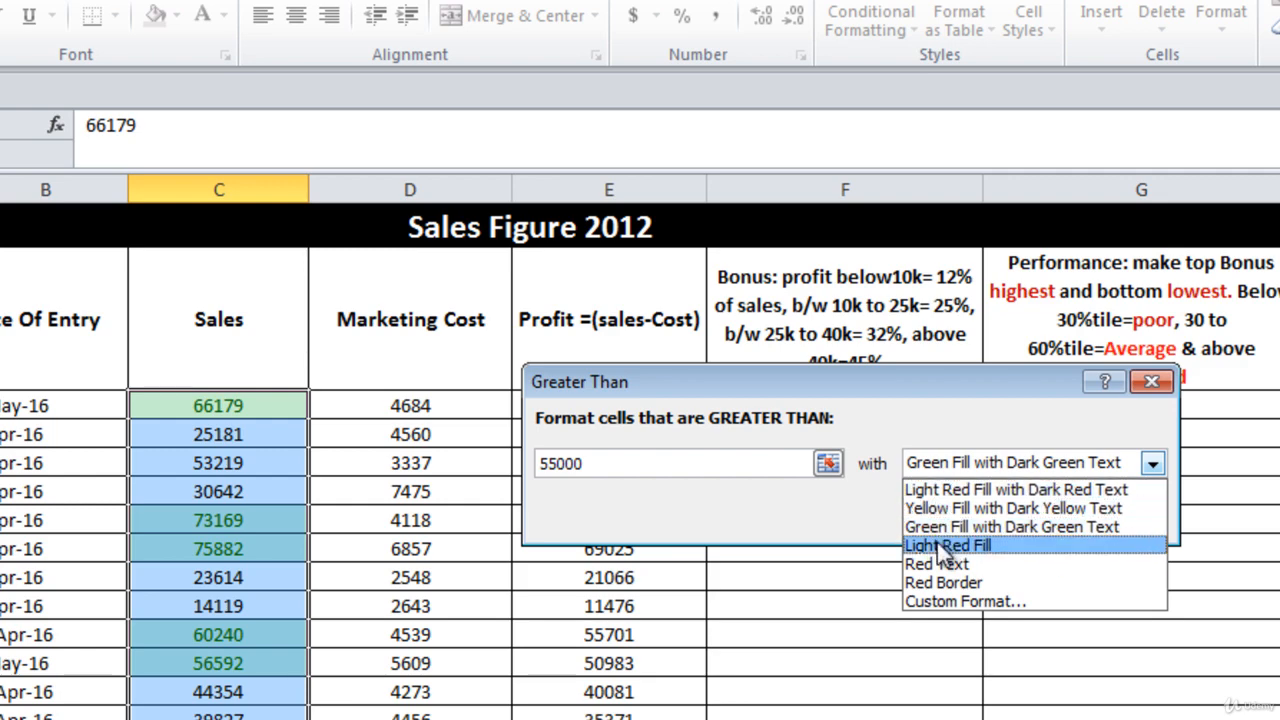
{"action": "left_click", "coordinate": [951, 602]}
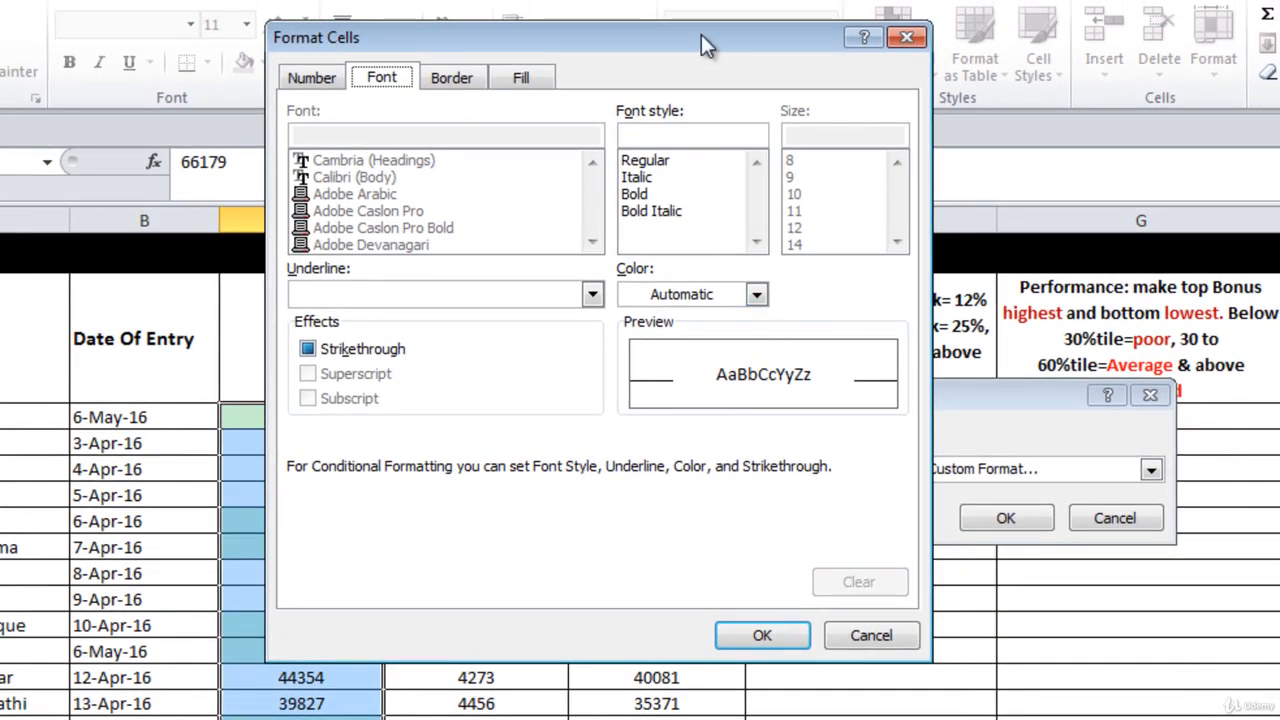
{"action": "left_click_drag", "start_coordinate": [702, 37], "coordinate": [716, 80]}
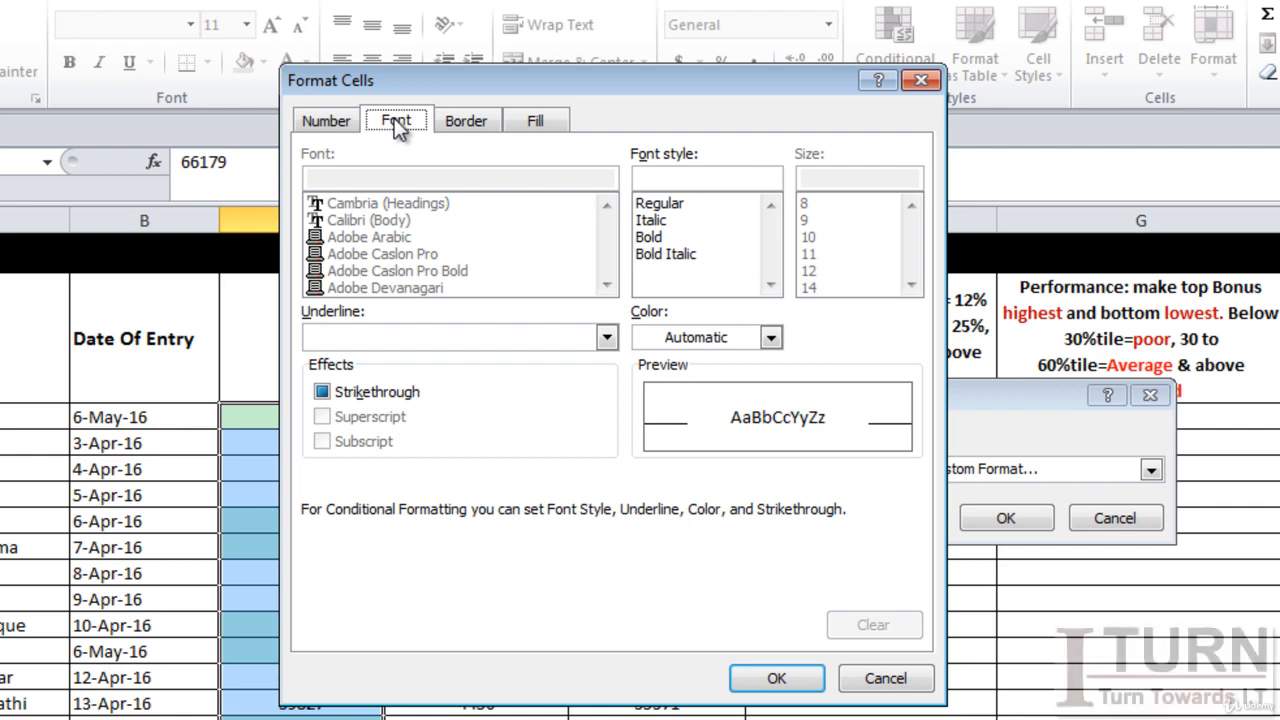
{"action": "left_click", "coordinate": [683, 345]}
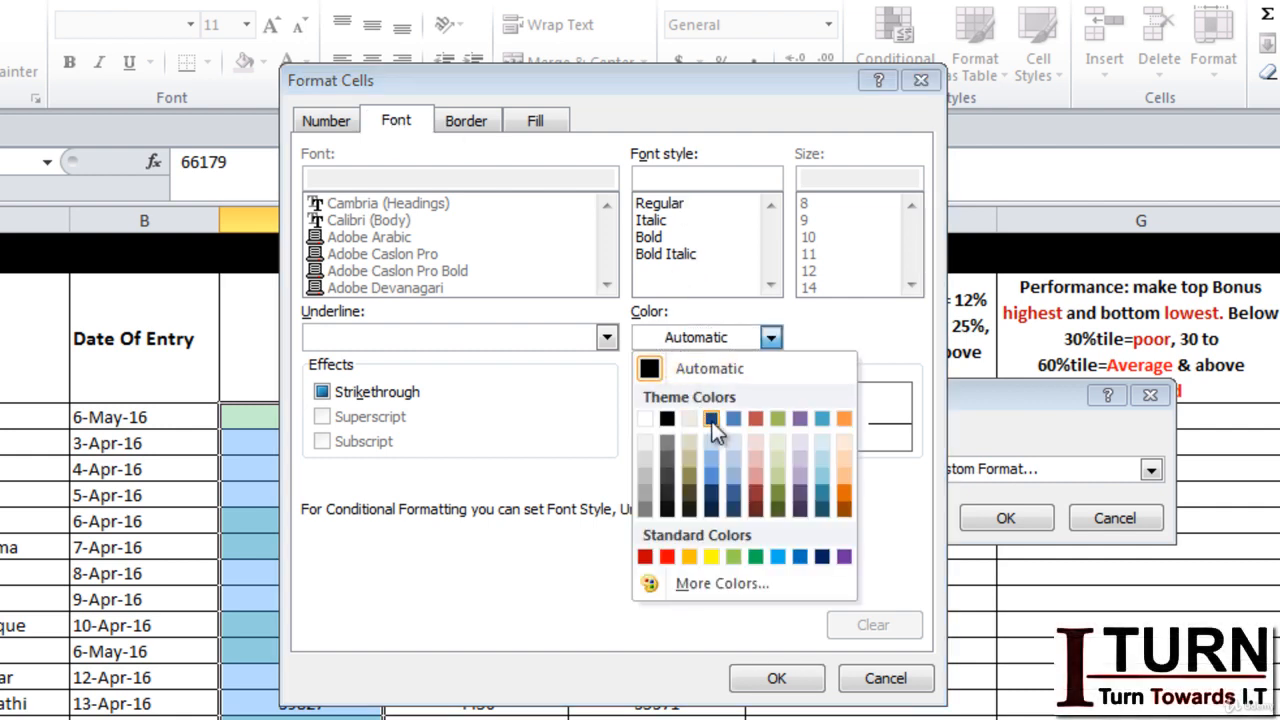
{"action": "left_click", "coordinate": [711, 420]}
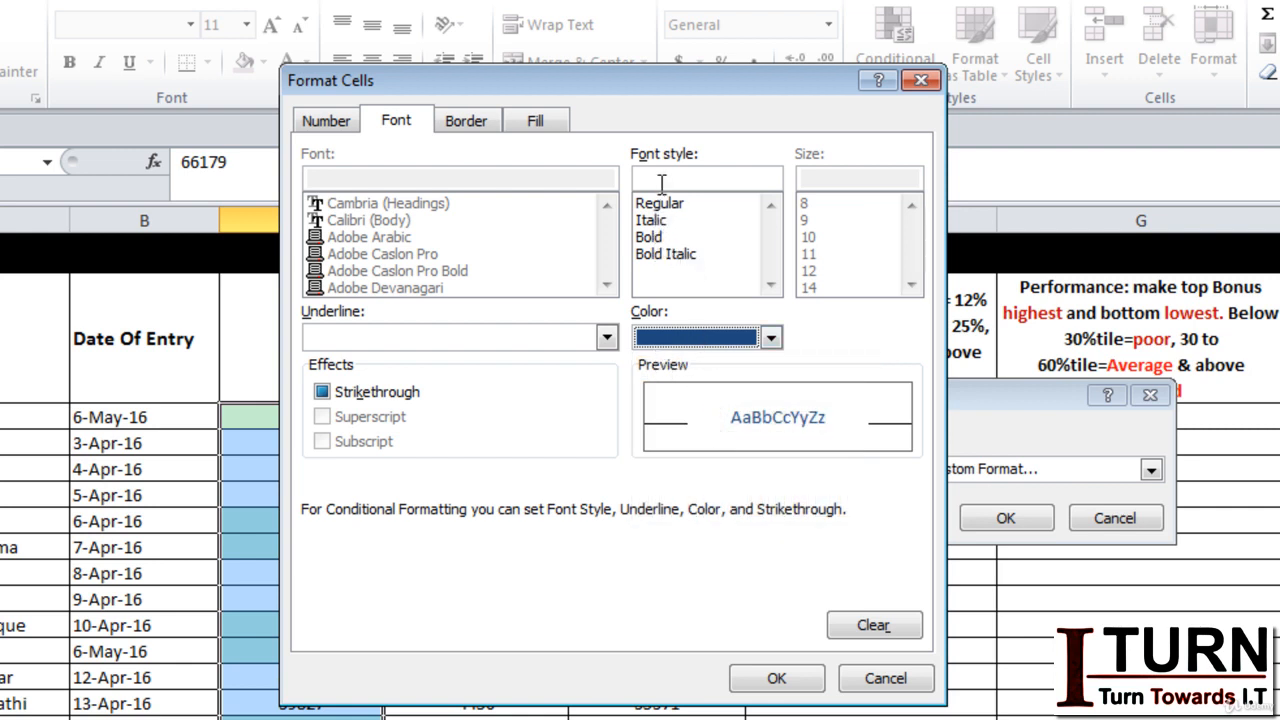
{"action": "left_click", "coordinate": [659, 240]}
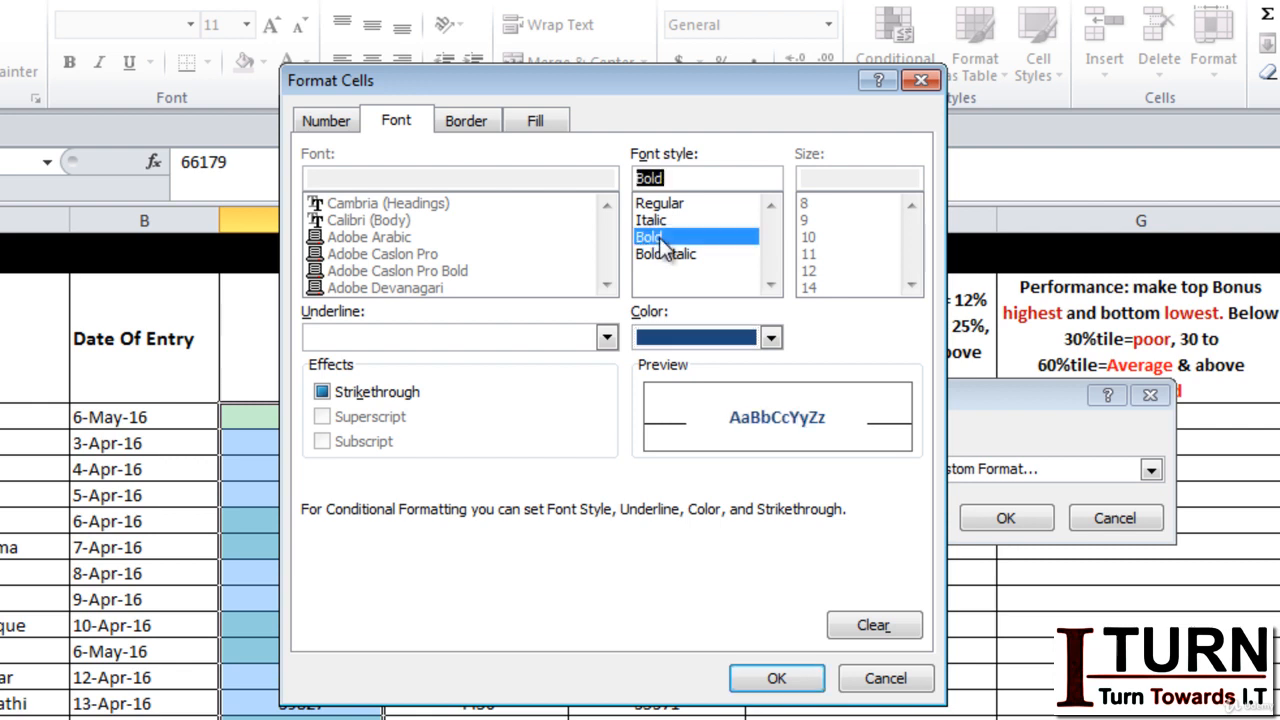
Add a light pink background fill to the custom format and apply the rule to the Sales column.
{"action": "left_click", "coordinate": [546, 122]}
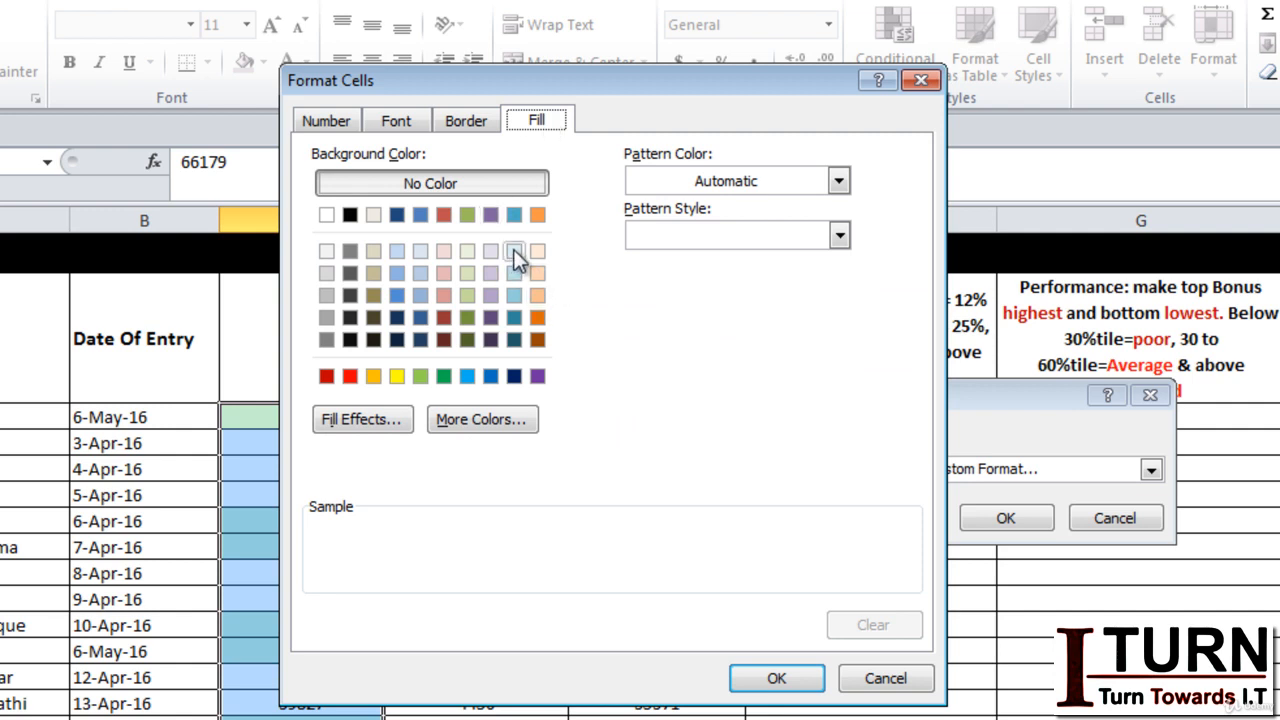
{"action": "left_click", "coordinate": [446, 250]}
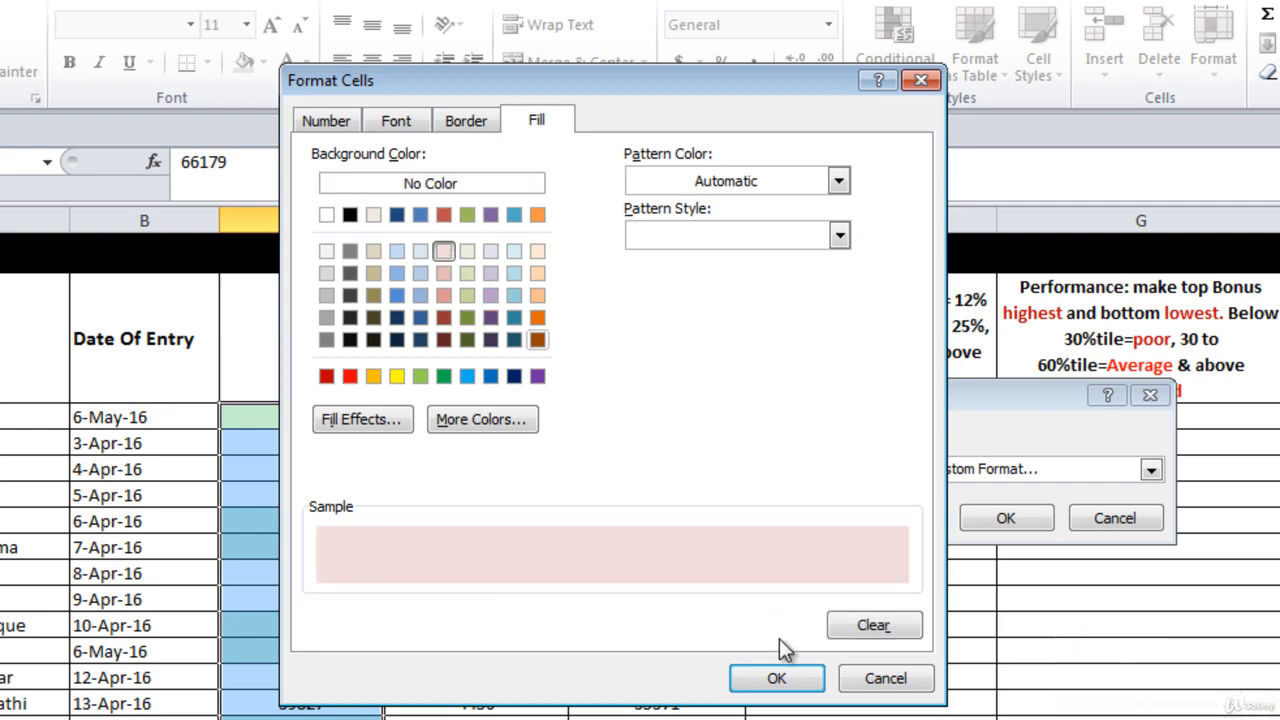
{"action": "left_click", "coordinate": [780, 679]}
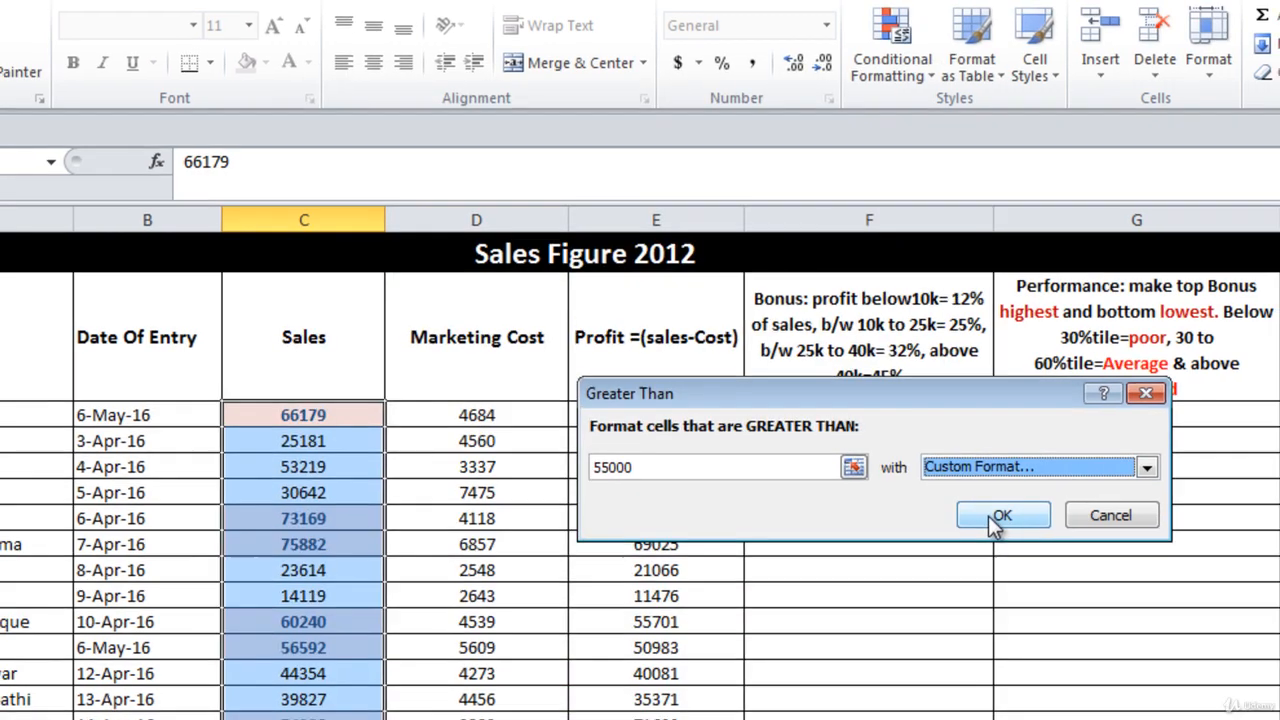
{"action": "left_click", "coordinate": [1005, 518]}
{"action": "left_click", "coordinate": [644, 510]}
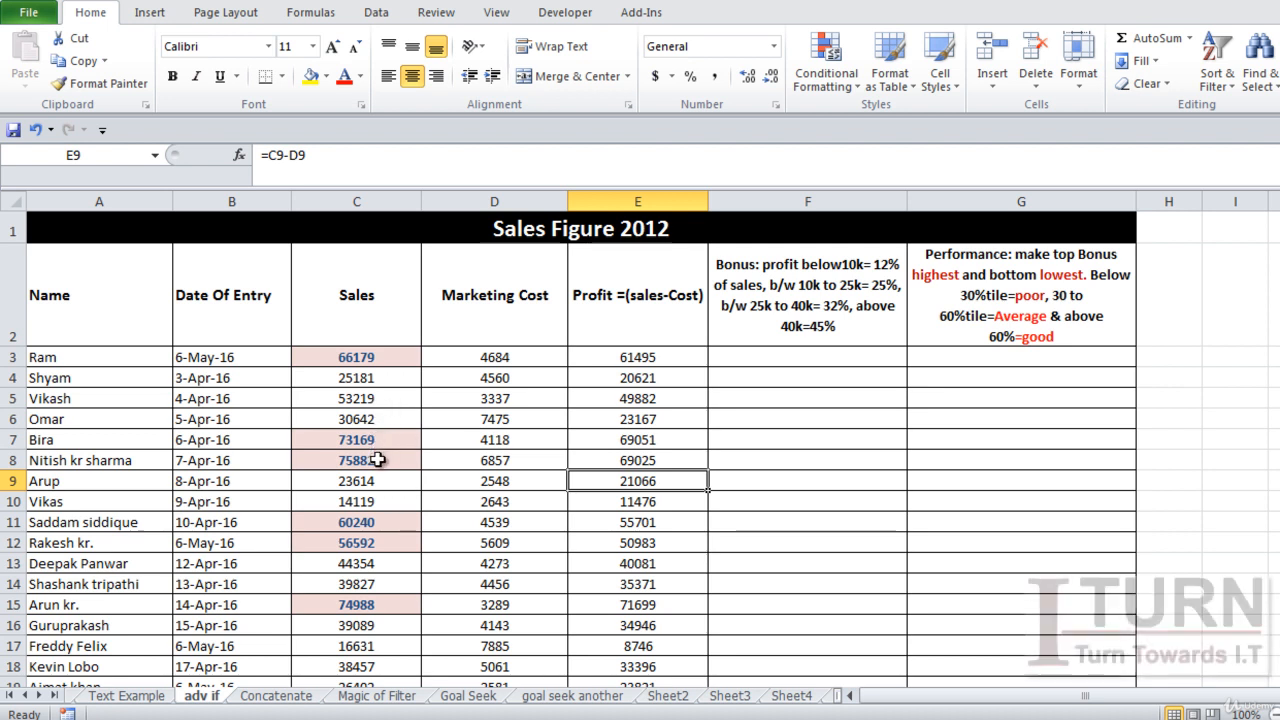
{"action": "left_click", "coordinate": [375, 607]}
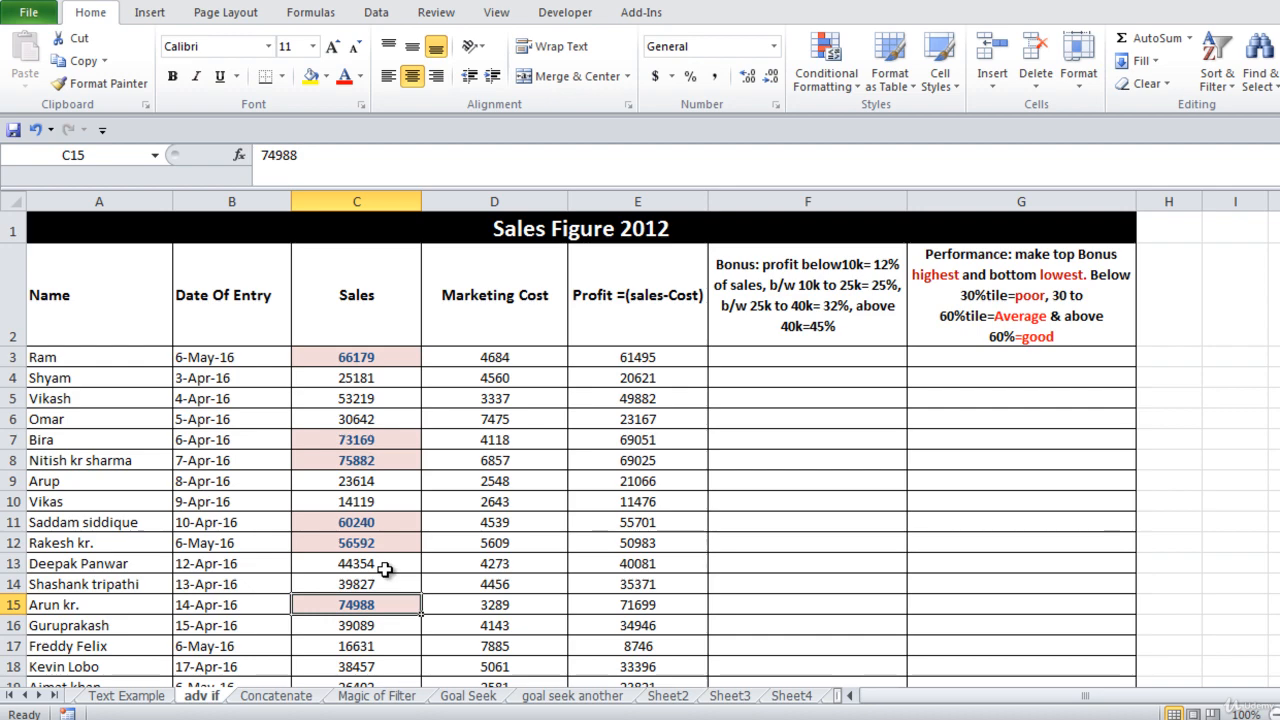
Change the sales value in C7 to 54360 to test the conditional formatting.
{"action": "left_click", "coordinate": [367, 441]}
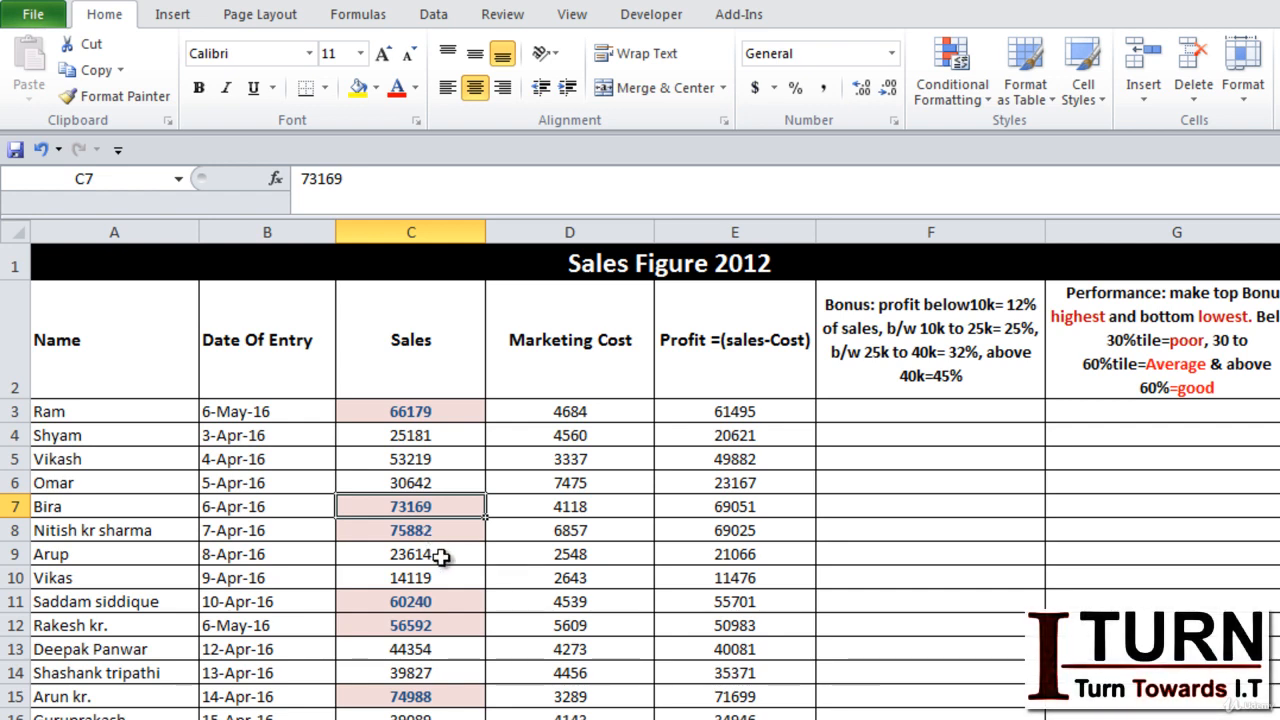
{"action": "type", "text": "54"}
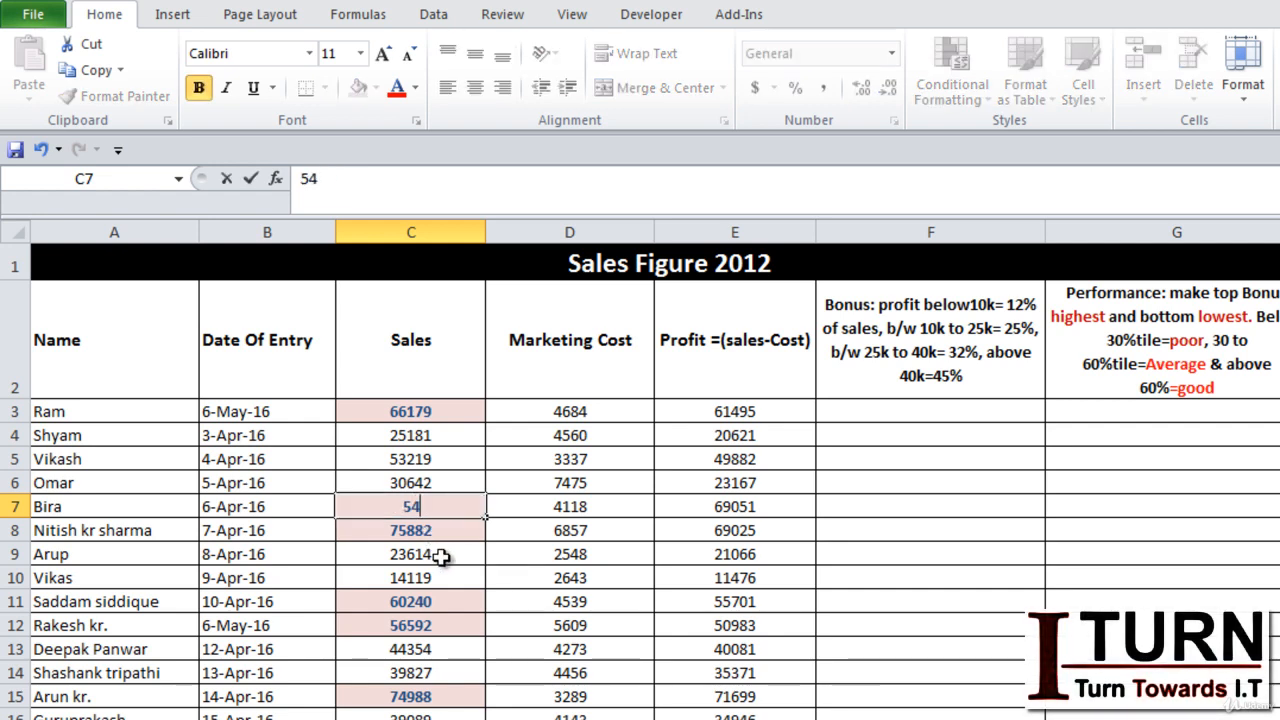
{"action": "type", "text": "360"}
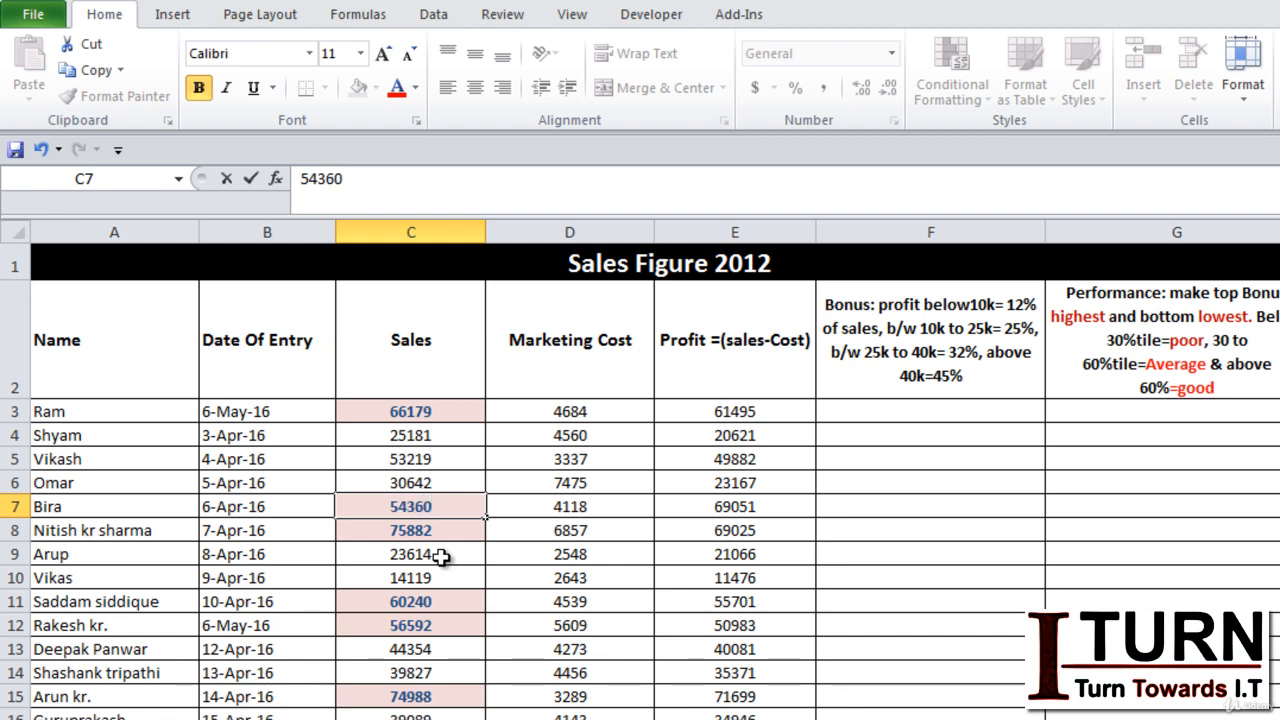
{"action": "key", "text": "Return"}
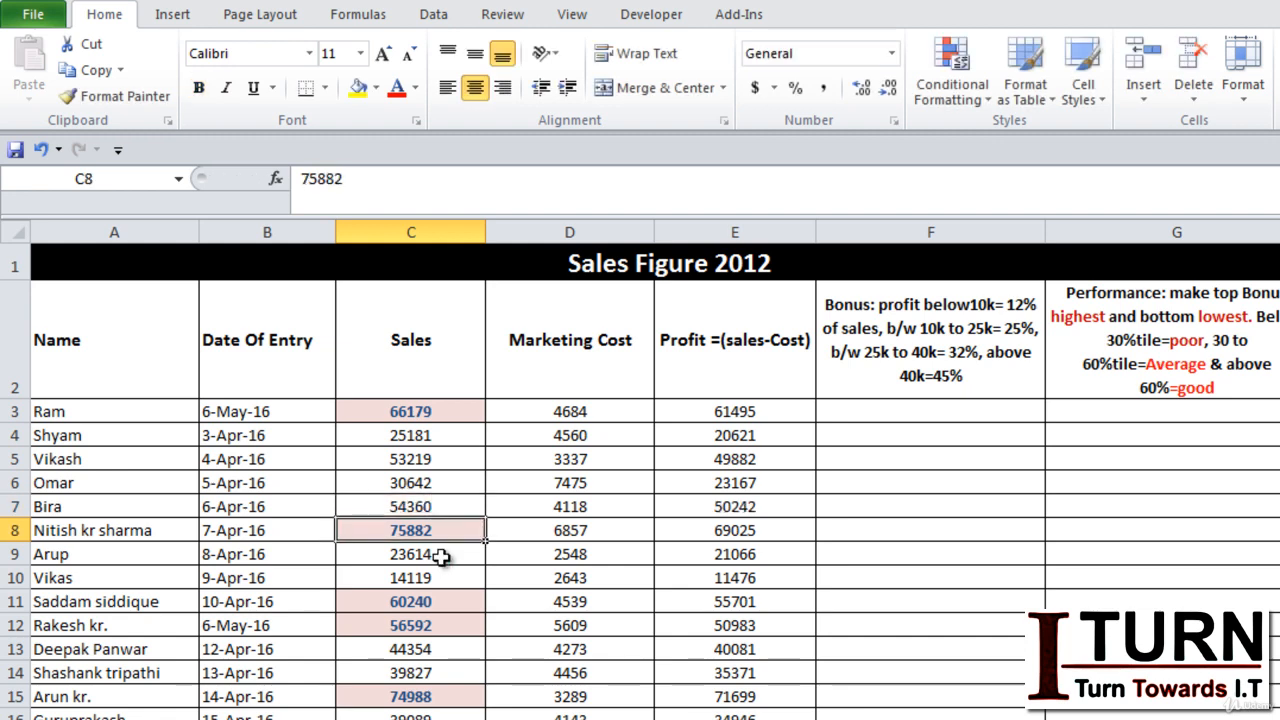
Change the sales value in C6 to 56000 to test the conditional formatting.
{"action": "left_click", "coordinate": [421, 506]}
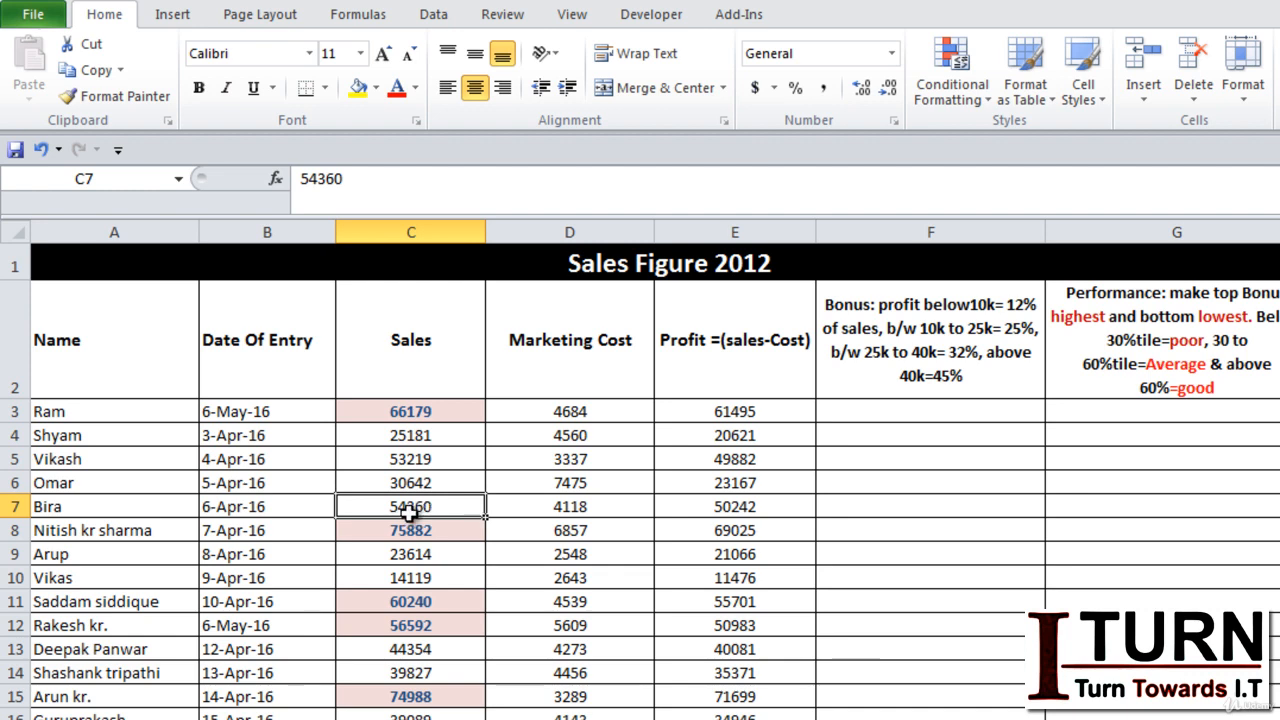
{"action": "left_click", "coordinate": [410, 484]}
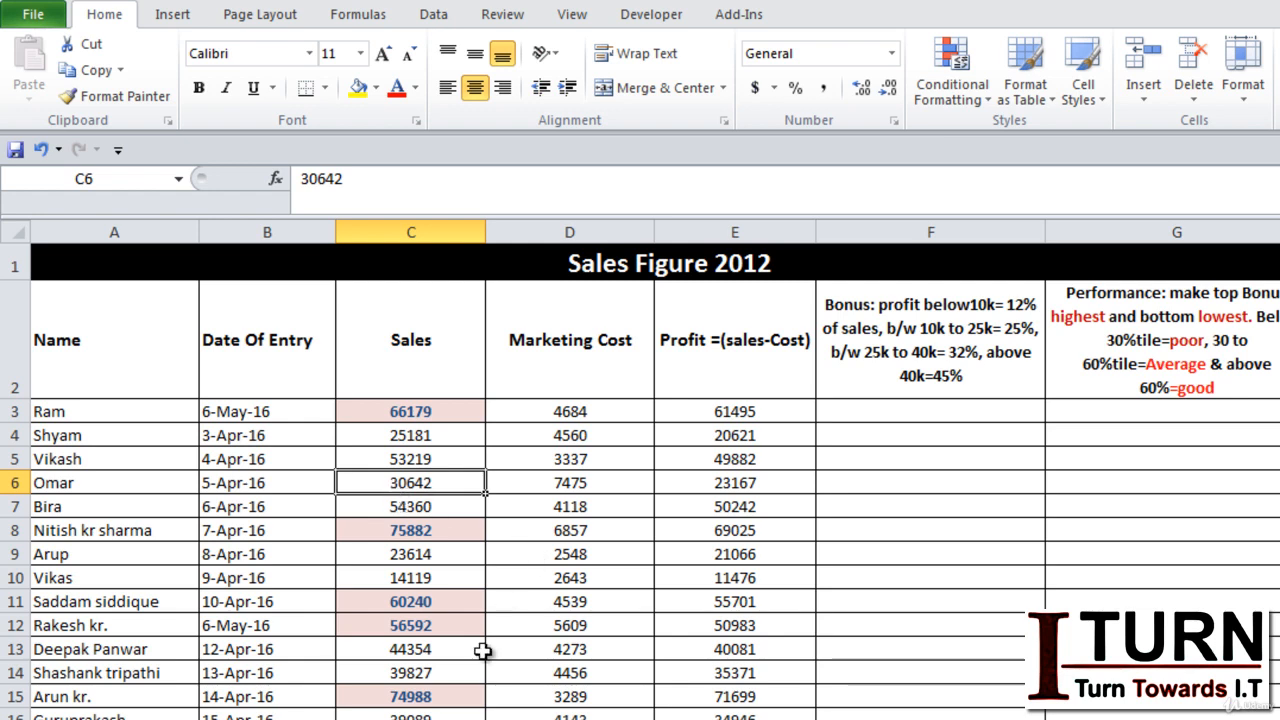
{"action": "type", "text": "56000"}
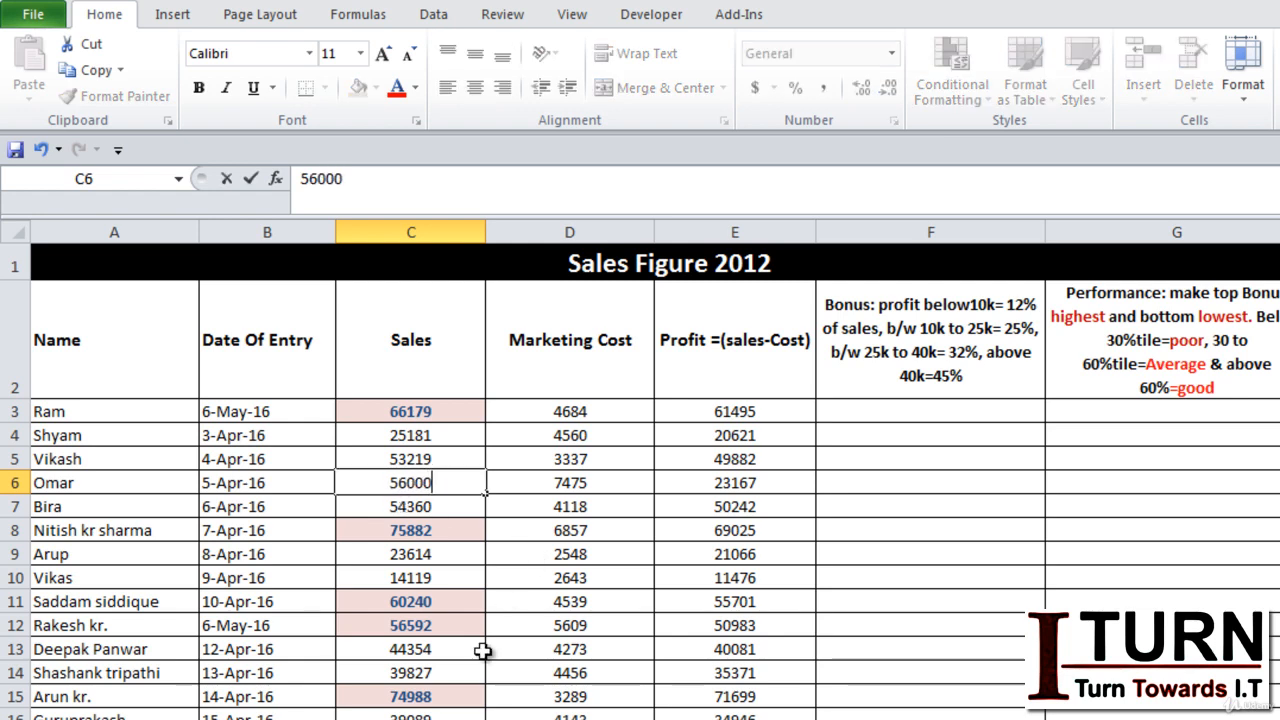
{"action": "key", "text": "Return"}
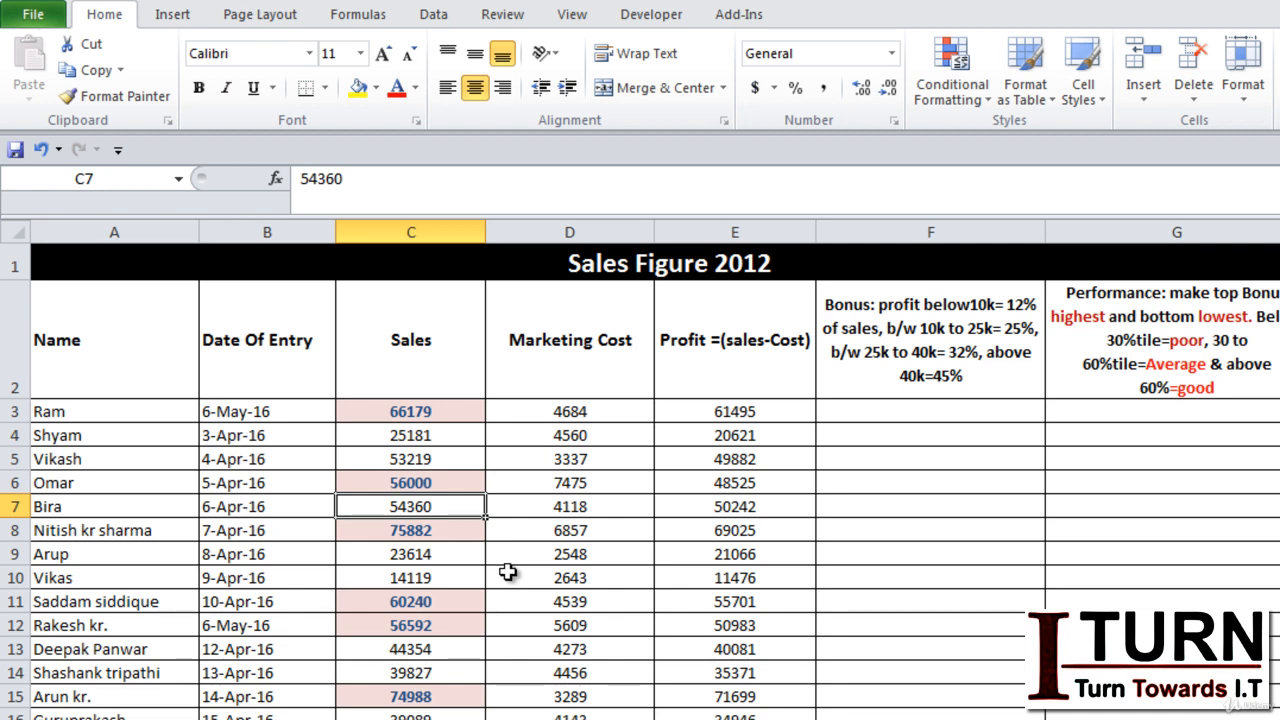
Try to remove the highlight from sales cell C3 by applying No Fill.
{"action": "left_click", "coordinate": [408, 436]}
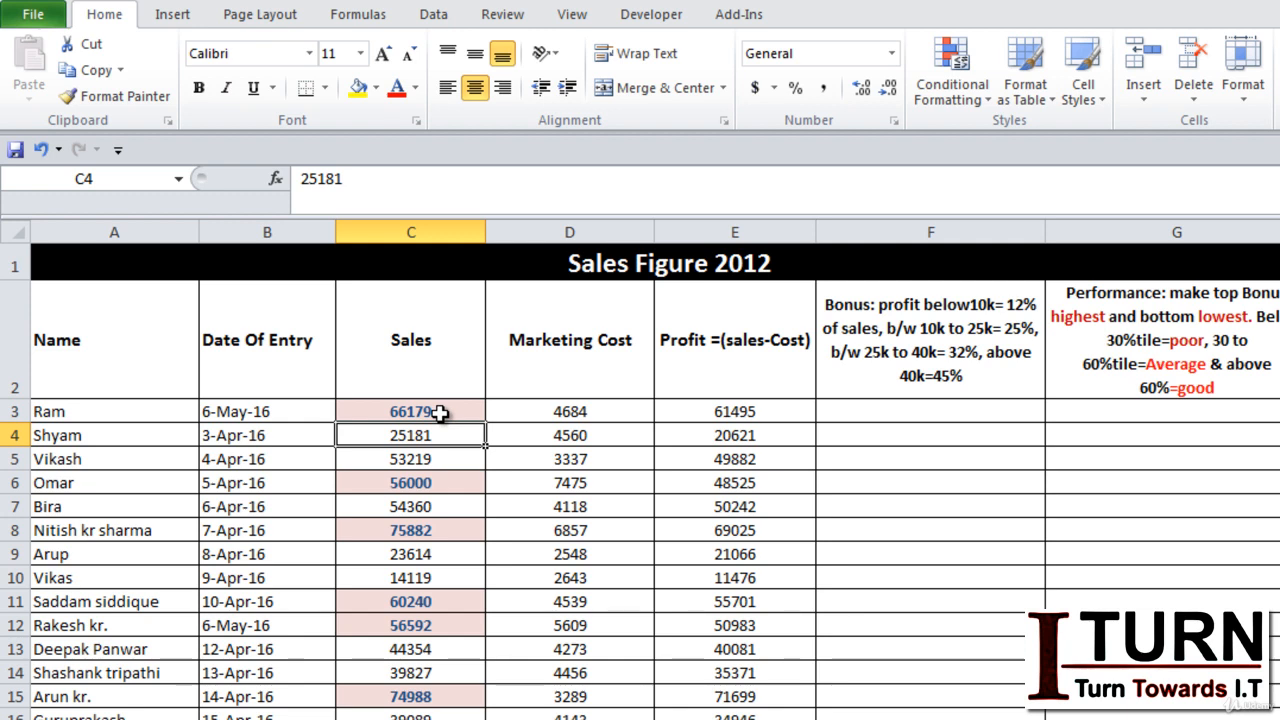
{"action": "left_click", "coordinate": [440, 413]}
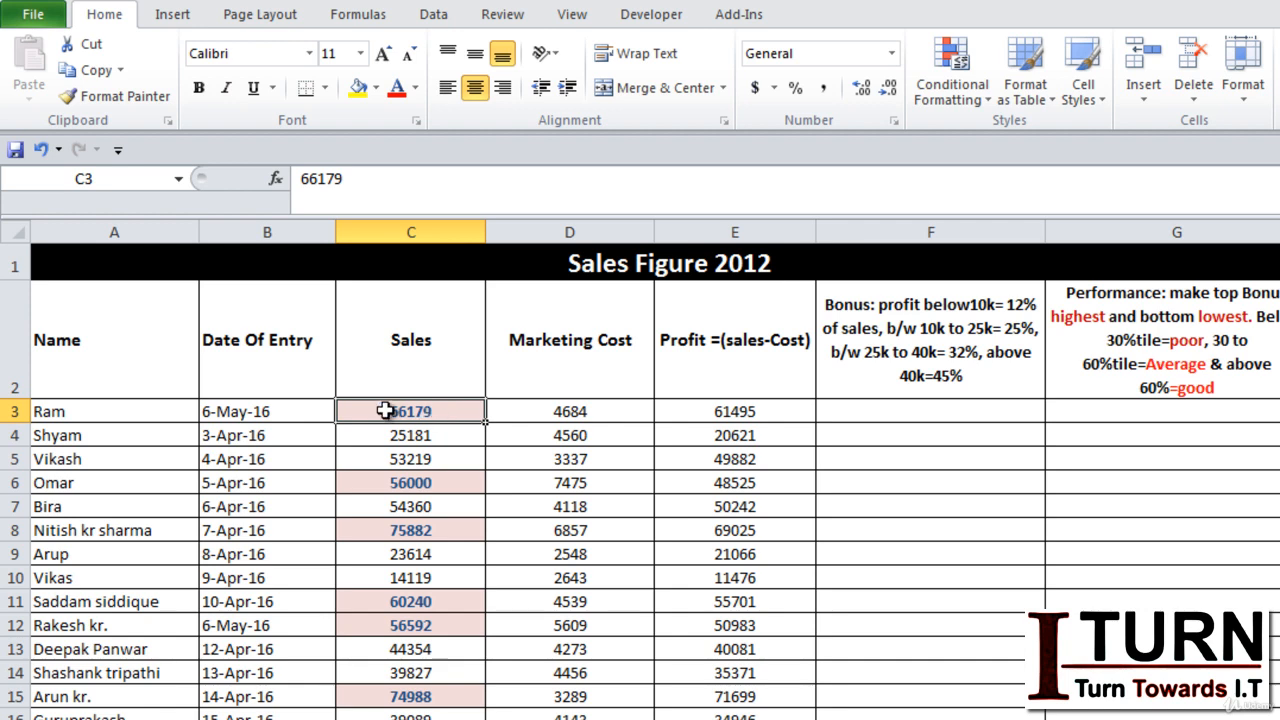
{"action": "left_click", "coordinate": [376, 88]}
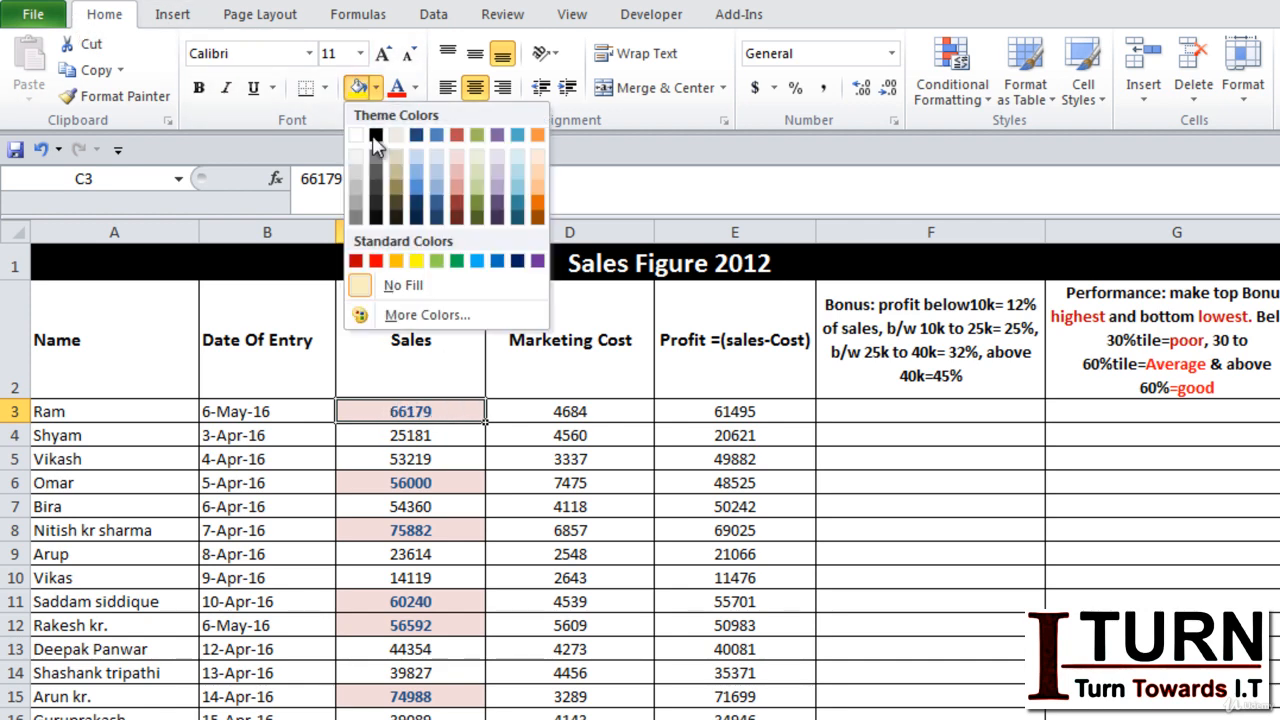
{"action": "left_click", "coordinate": [390, 287]}
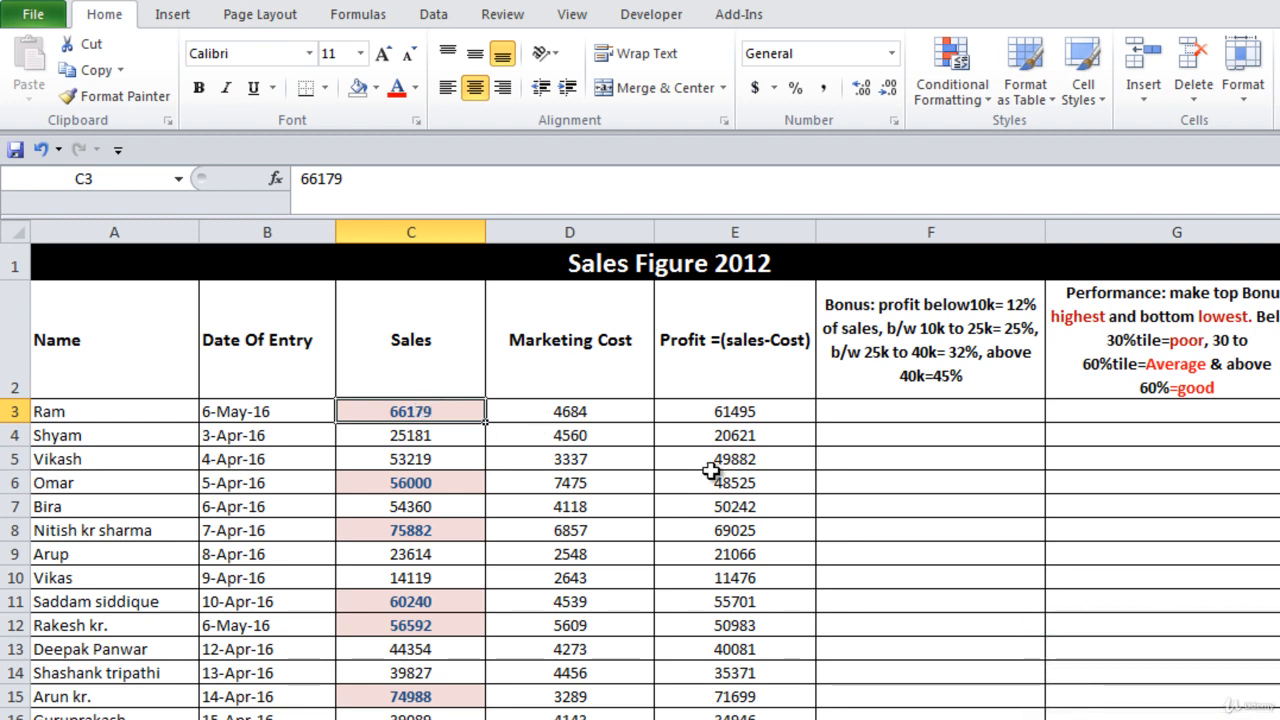
Clear the conditional formatting rules from all Sales values, from C3 down to the end of the column.
{"action": "key", "text": "ctrl+shift+Down"}
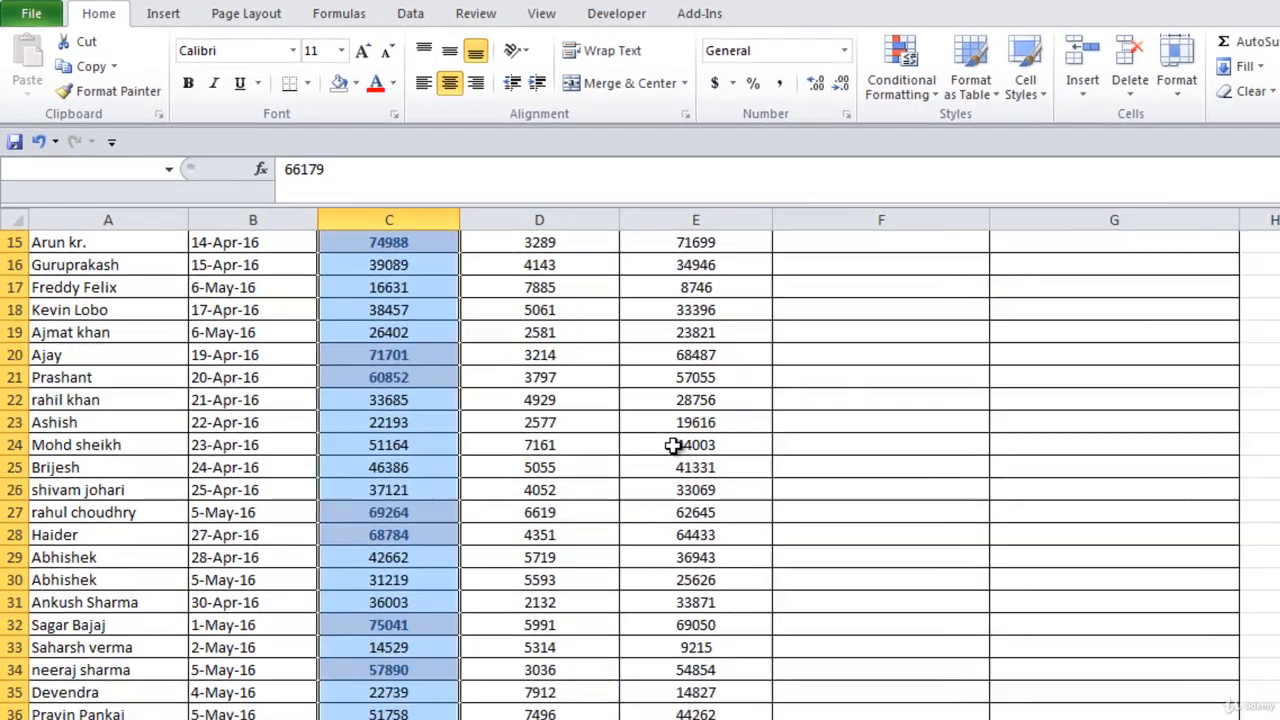
{"action": "scroll", "coordinate": [640, 450], "scroll_direction": "up", "scroll_amount": 5}
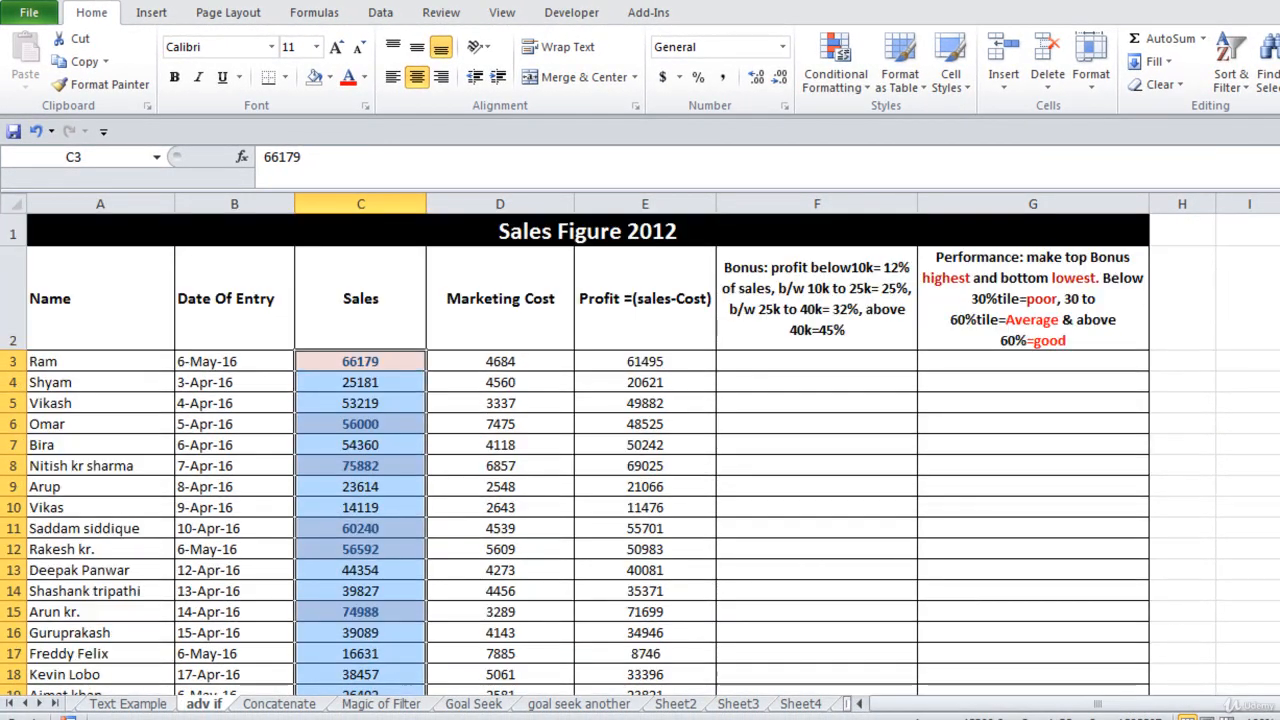
{"action": "left_click", "coordinate": [859, 87]}
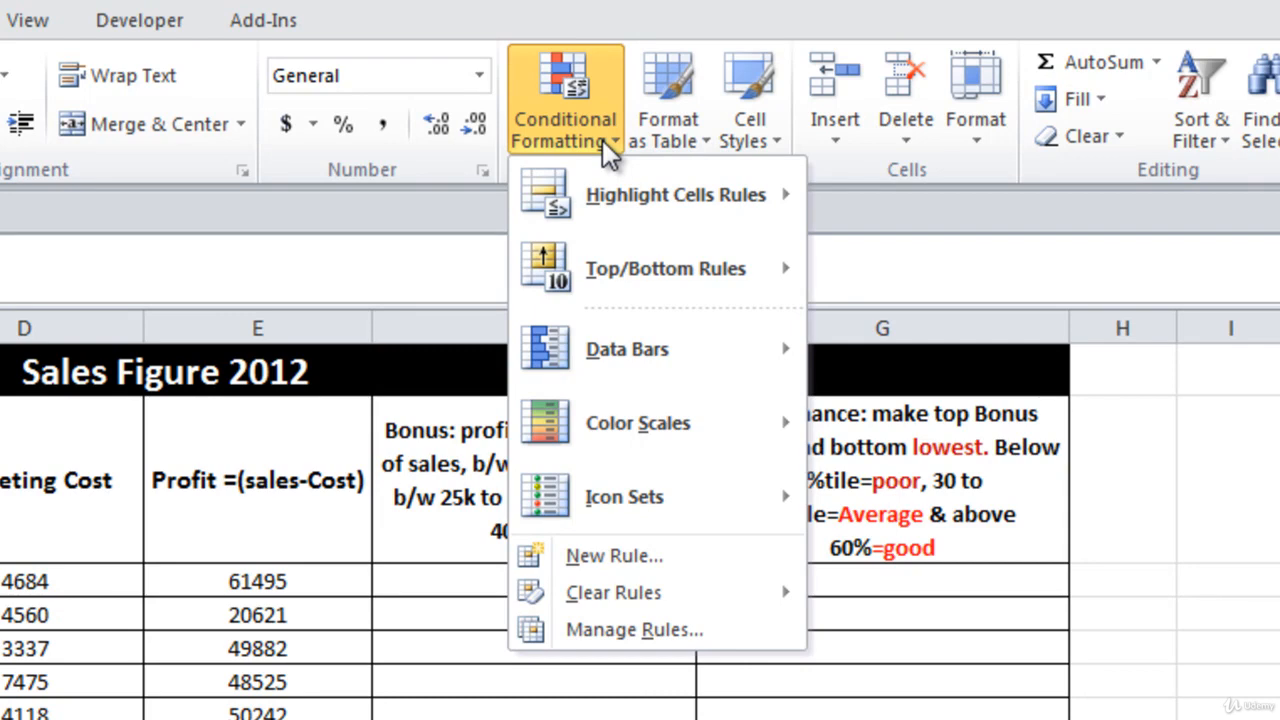
{"action": "mouse_move", "coordinate": [619, 605]}
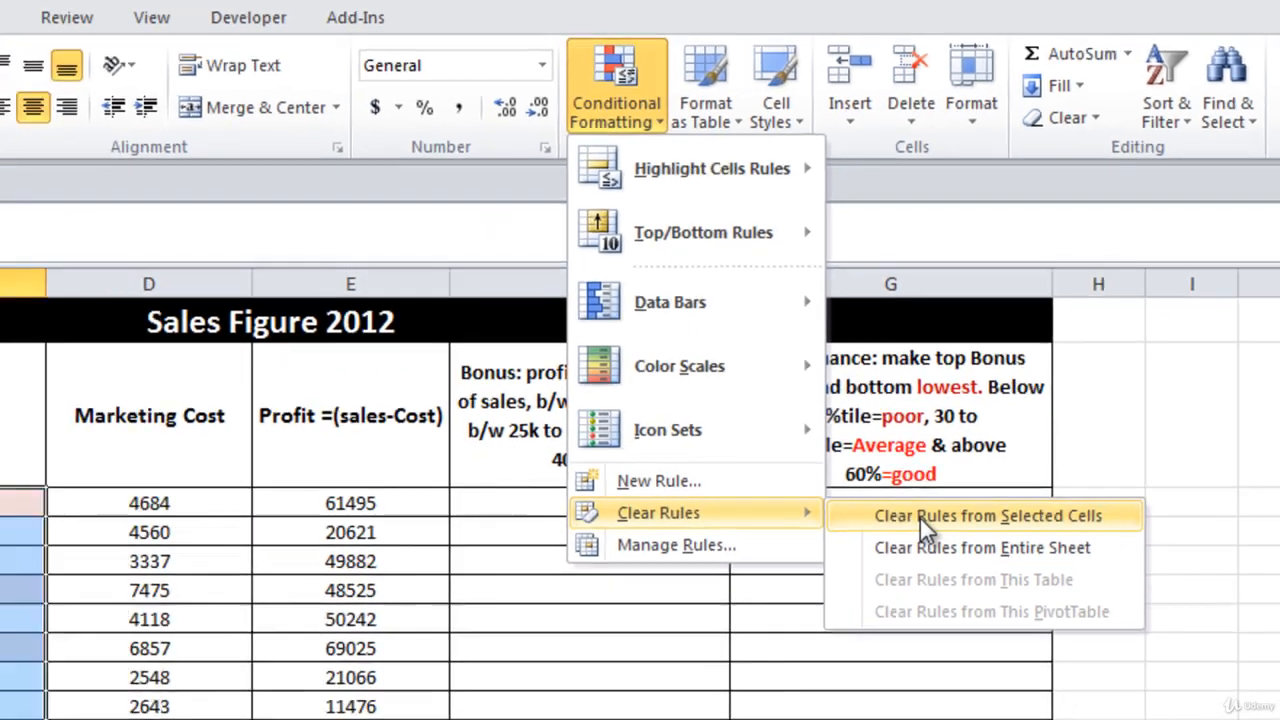
{"action": "left_click", "coordinate": [878, 572]}
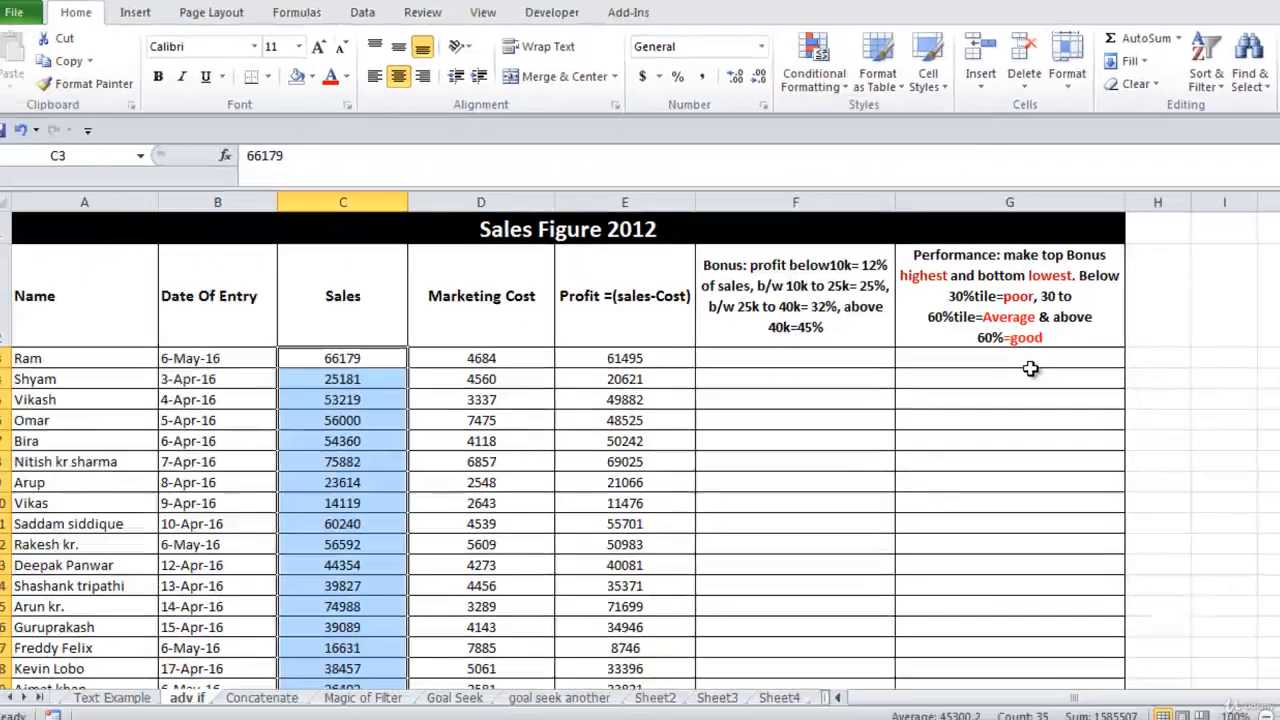
{"action": "left_click", "coordinate": [549, 516]}
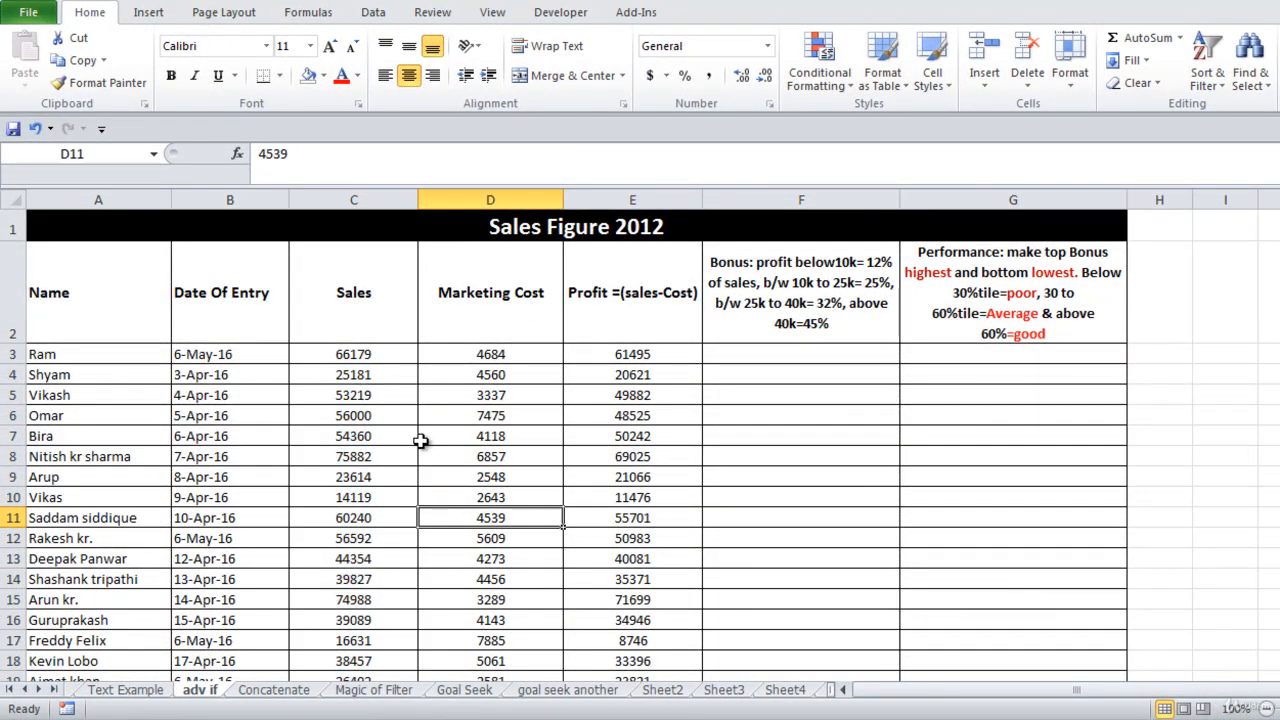